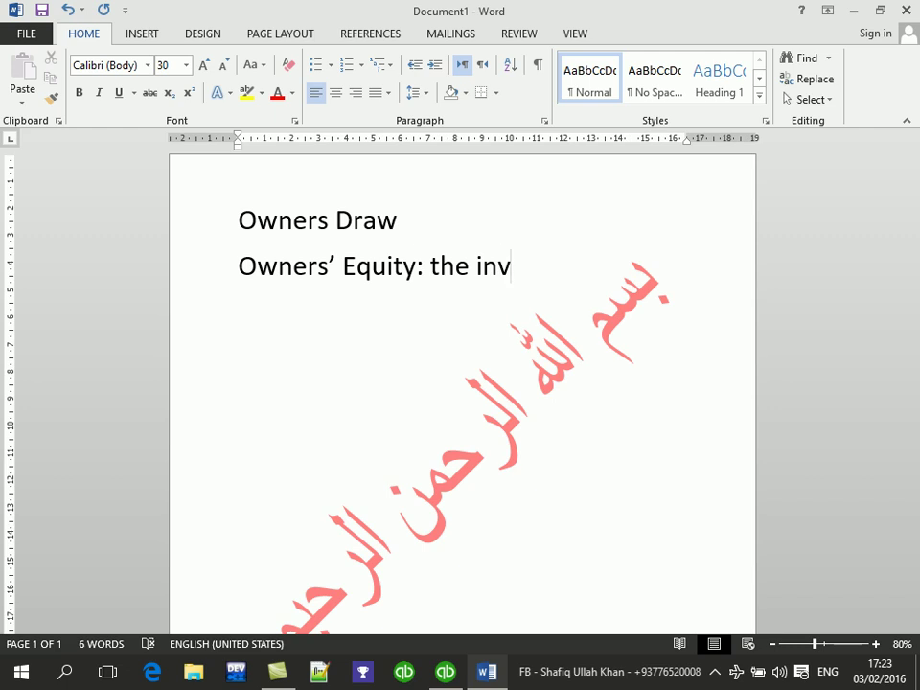
- Complete the word "investment" in the Owners' Equity definition
text(estjent)
key(BackSpace)
key(BackSpace)
key(BackSpace)
text(meth)
key(BackSpace)
key(BackSpace)
key(BackSpace)
key(BackSpace)
key(BackSpace)
text(ment )
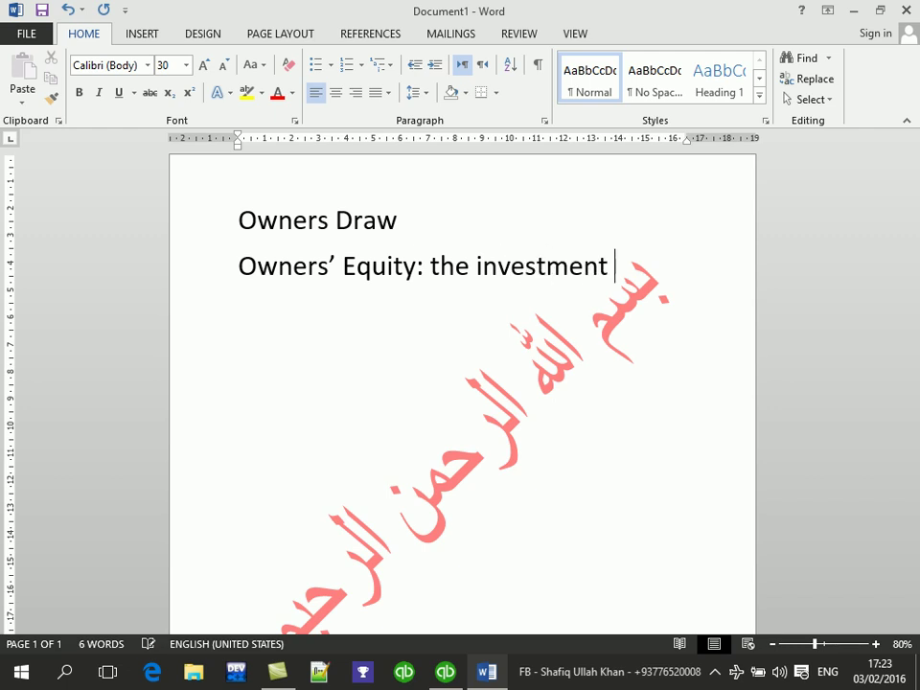
- Continue the Owners' Equity definition with "that's made by owner of the business"
text(that;s)
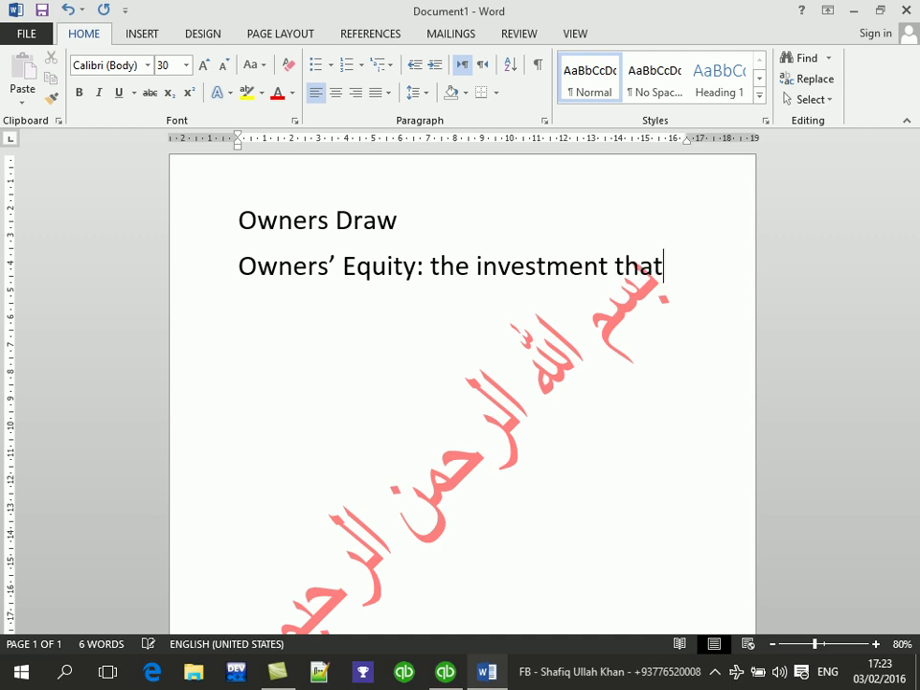
key(BackSpace)
key(BackSpace)
text(;s)
key(BackSpace)
key(BackSpace)
text('s )
text(made byh)
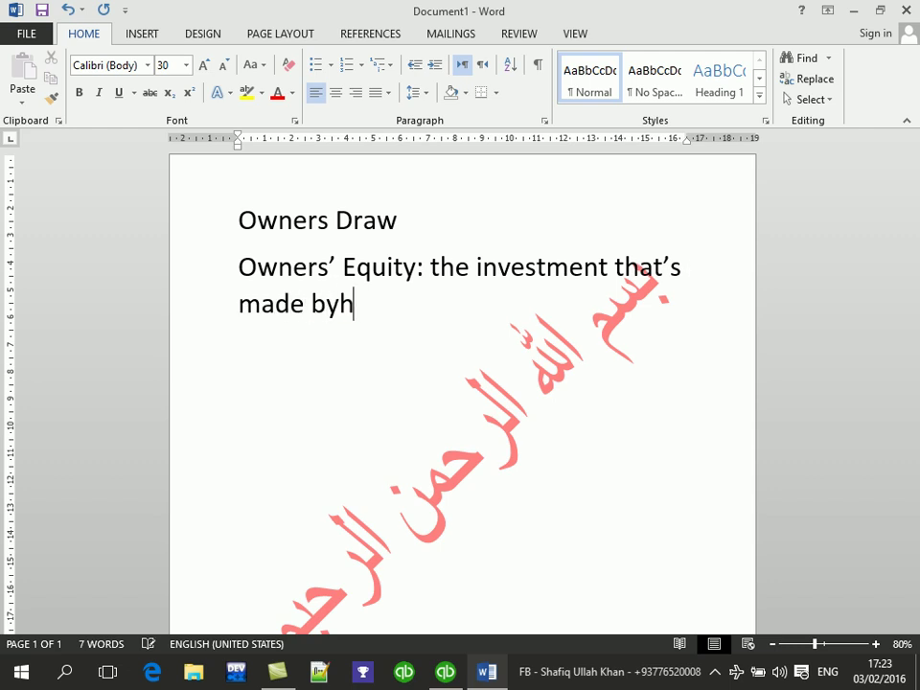
key(BackSpace)
text(o)
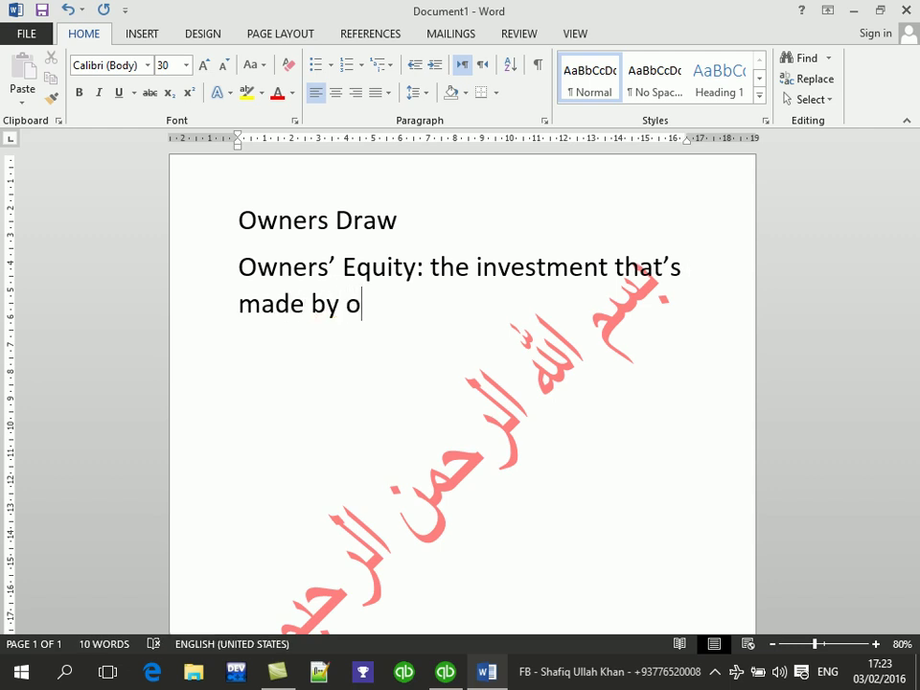
text(wner of)
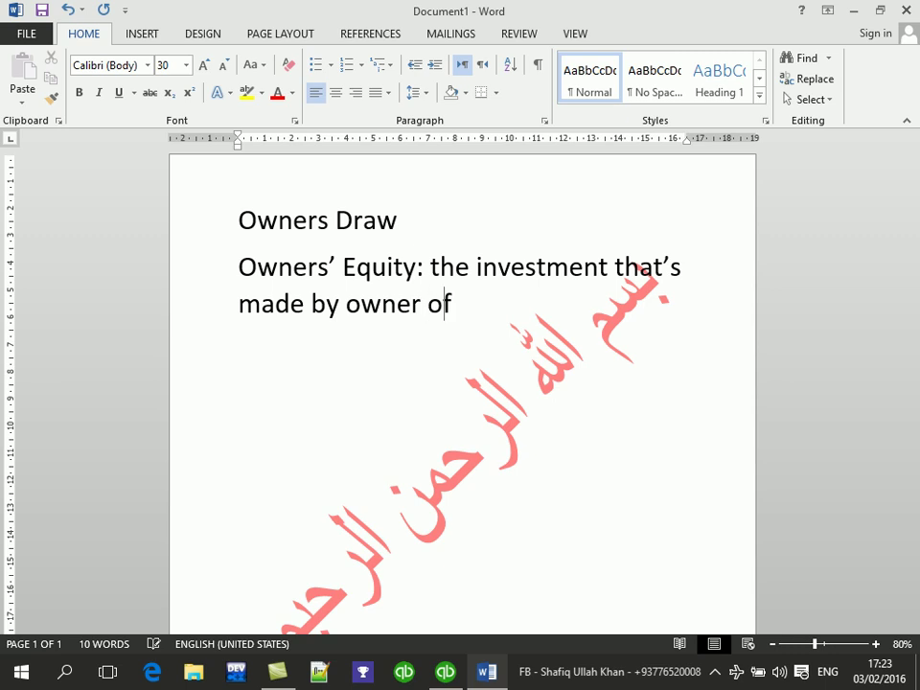
text( the bu)
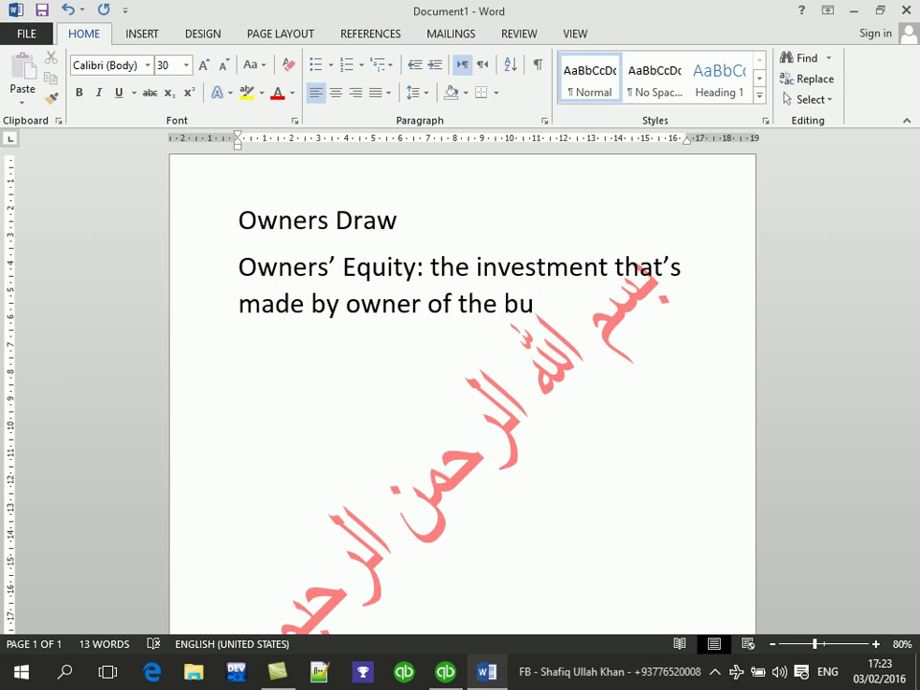
text(sien)
key(BackSpace)
key(BackSpace)
text(ness)
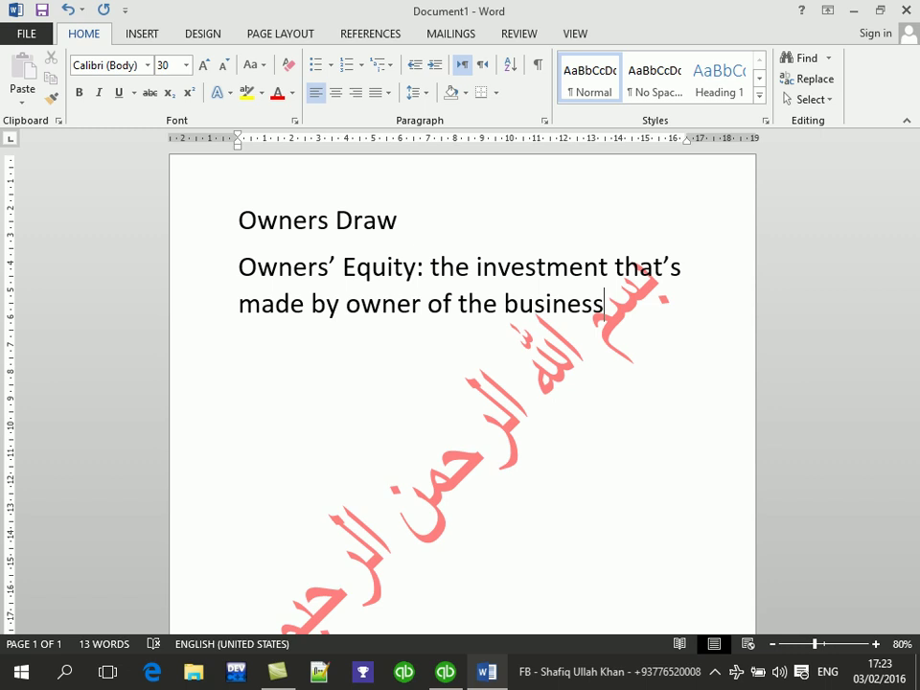
- Delete the "Owners Draw" line above the Owners' Equity definition
drag(409, 212, 232, 245)
key(BackSpace)
key(BackSpace)
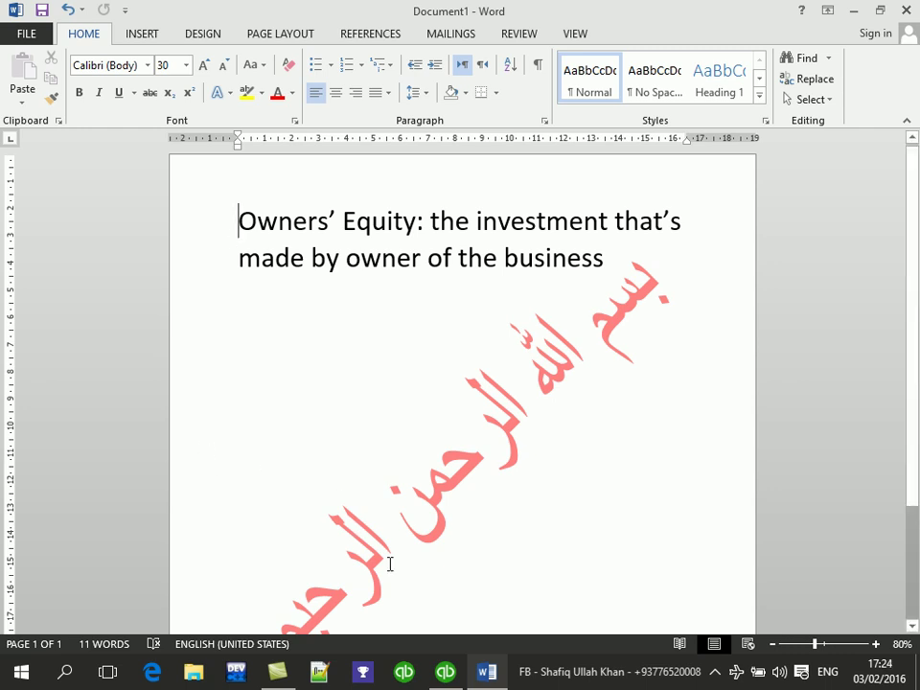
click(446, 673)
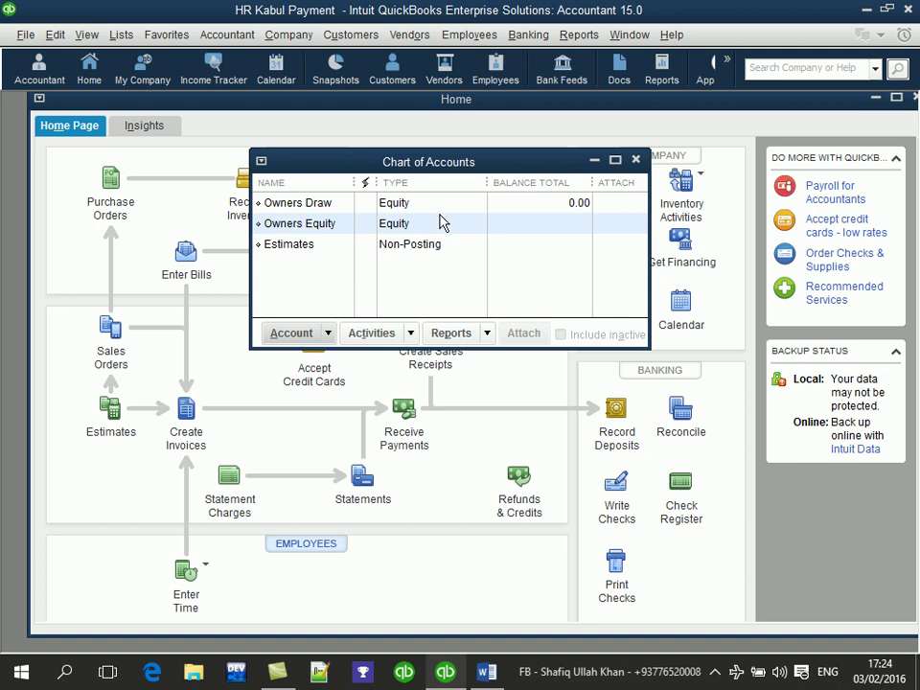
click(311, 341)
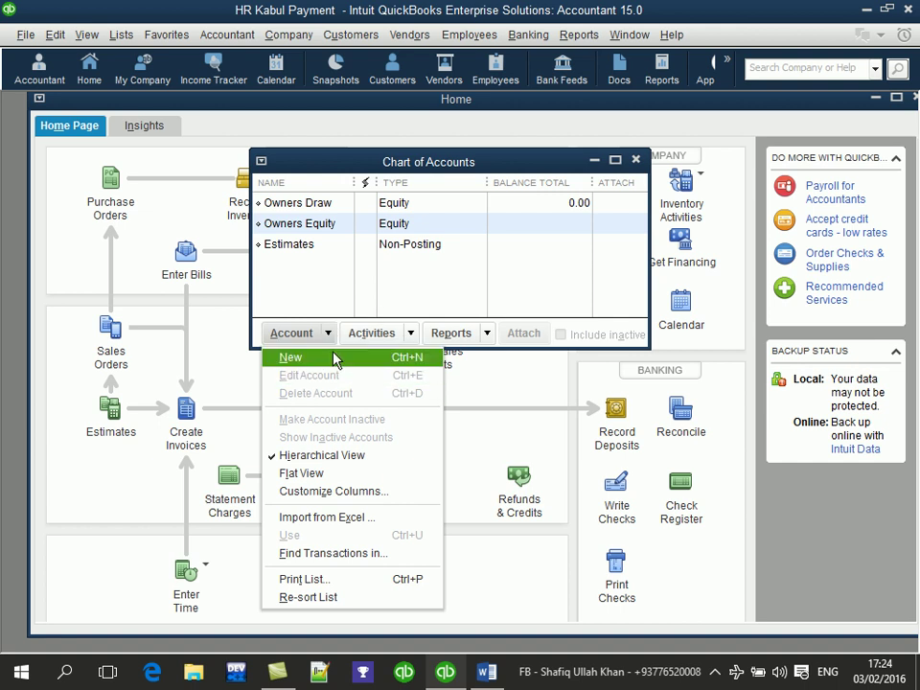
click(333, 359)
drag(360, 241, 443, 114)
- Switch to Word, end the Owners' Equity definition with a period and start a new paragraph
click(487, 672)
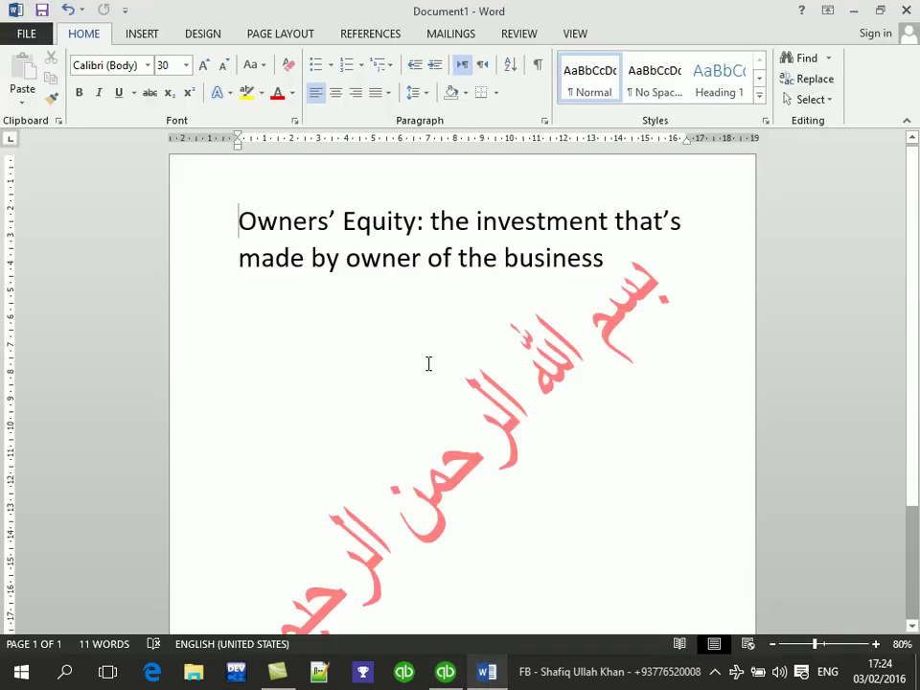
text(.)
key(Return)
- Begin the second definition with the text "Owners draw: are the amounts"
text(Owners )
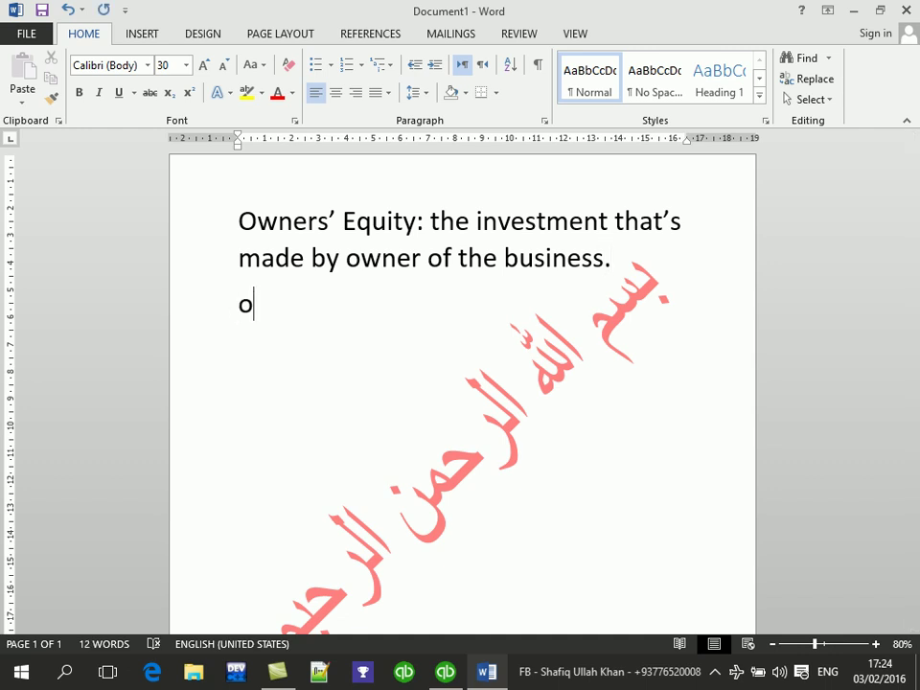
text(dra)
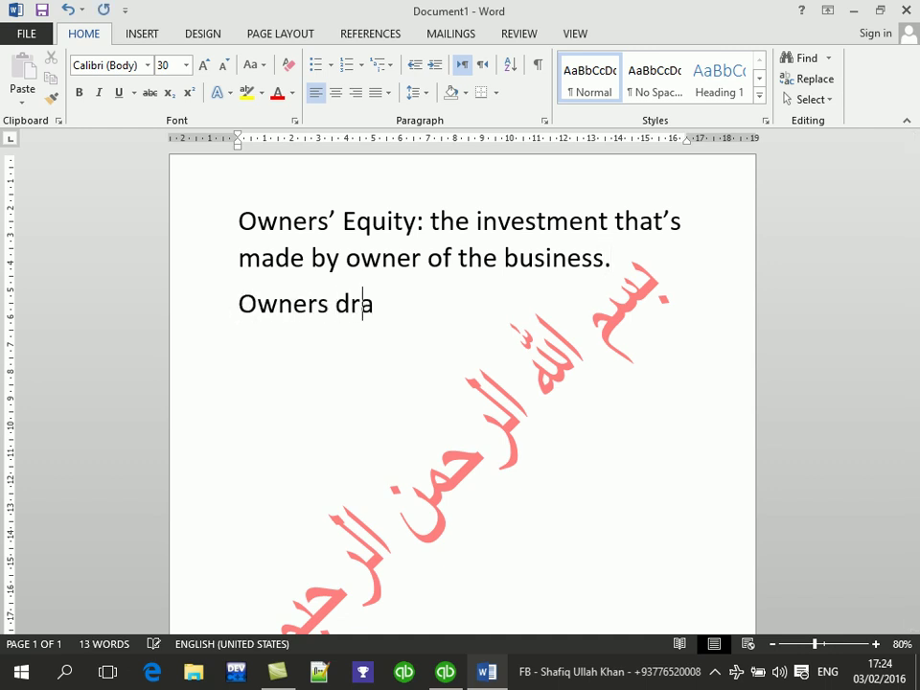
text(w: ate)
key(BackSpace)
key(BackSpace)
key(BackSpace)
text(re the amou)
text(bt)
key(BackSpace)
key(BackSpace)
text(nts)
key(BackSpace)
text(s )
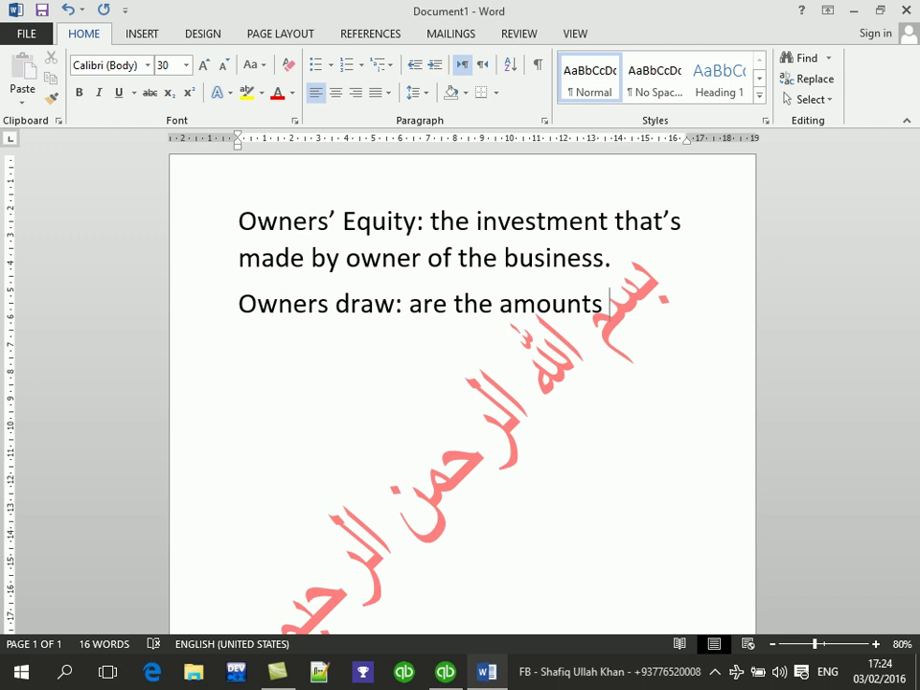
- Continue the Owners draw definition with "of money taken." and correct the double space after "amounts"
text( of mo)
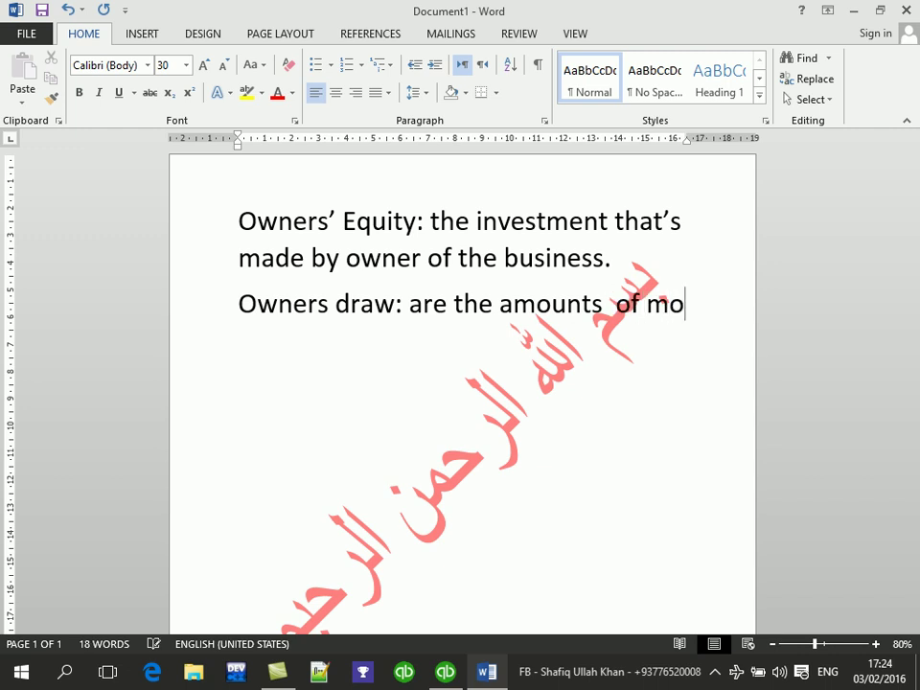
text(neytakenb)
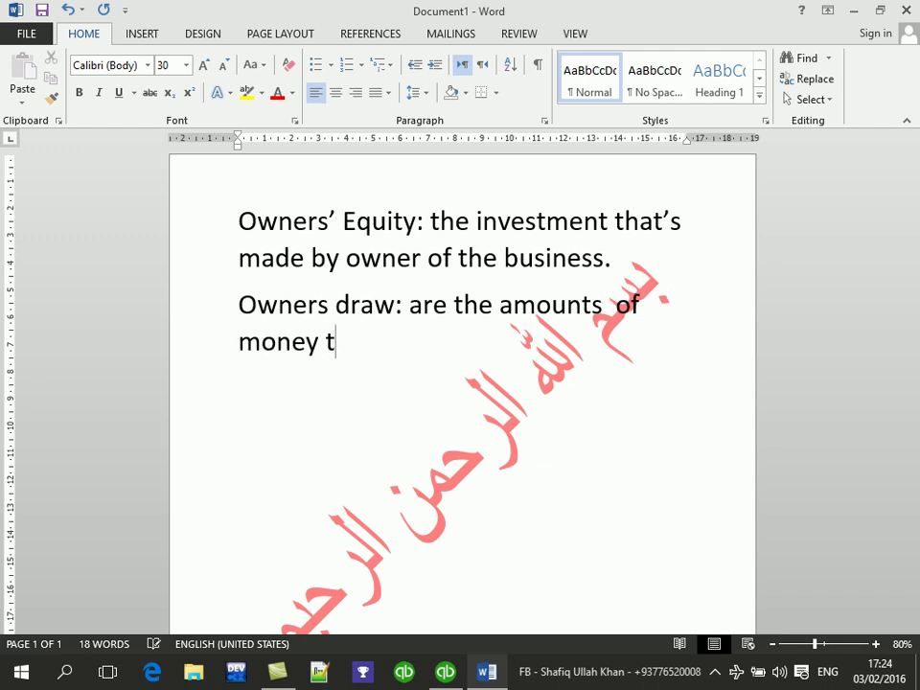
key(BackSpace)
key(Return)
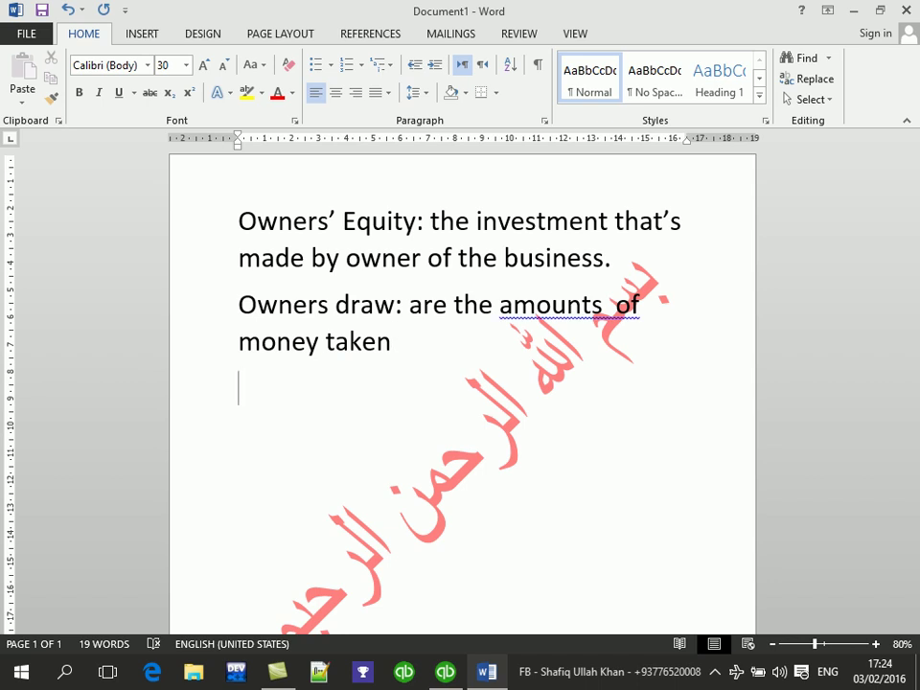
key(BackSpace)
key(BackSpace)
text(.)
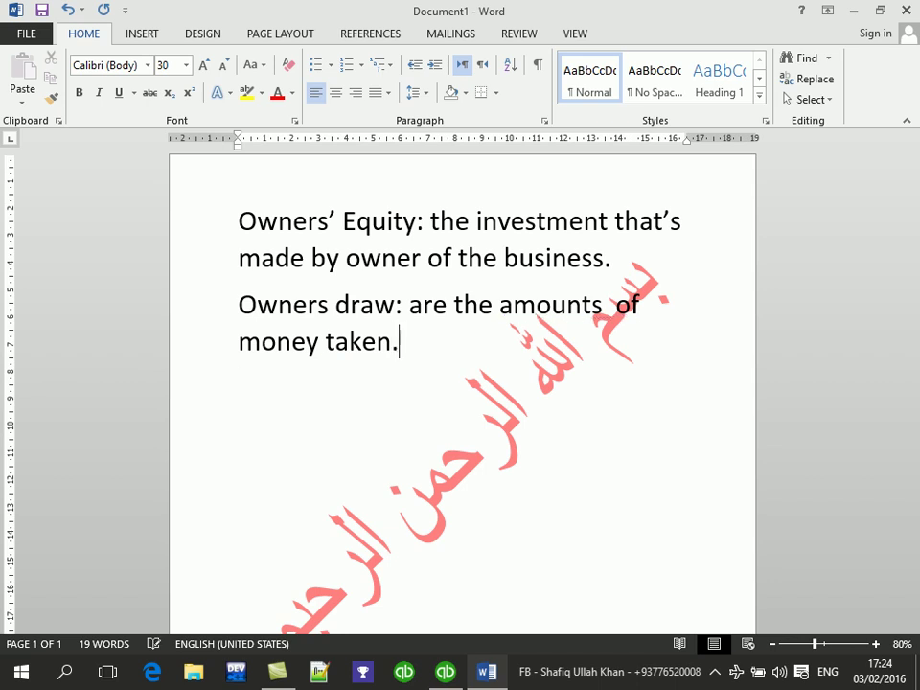
key(Return)
text(\)
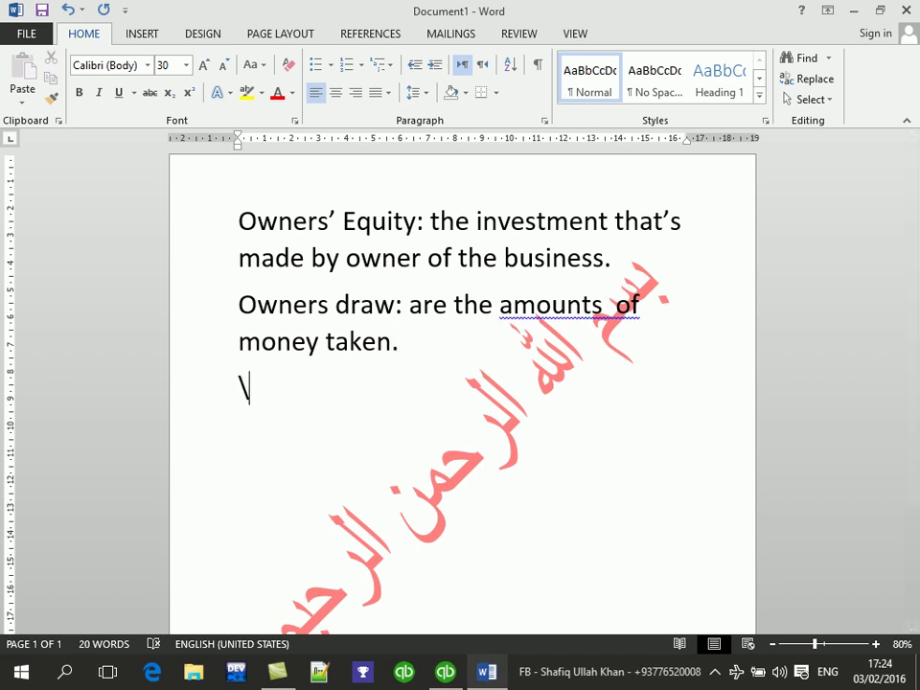
right_click(608, 323)
click(639, 335)
- Enter "Out of a business by its owner for personal use." in the paragraph below "money taken."
click(354, 404)
key(BackSpace)
text(out of a business by itw)
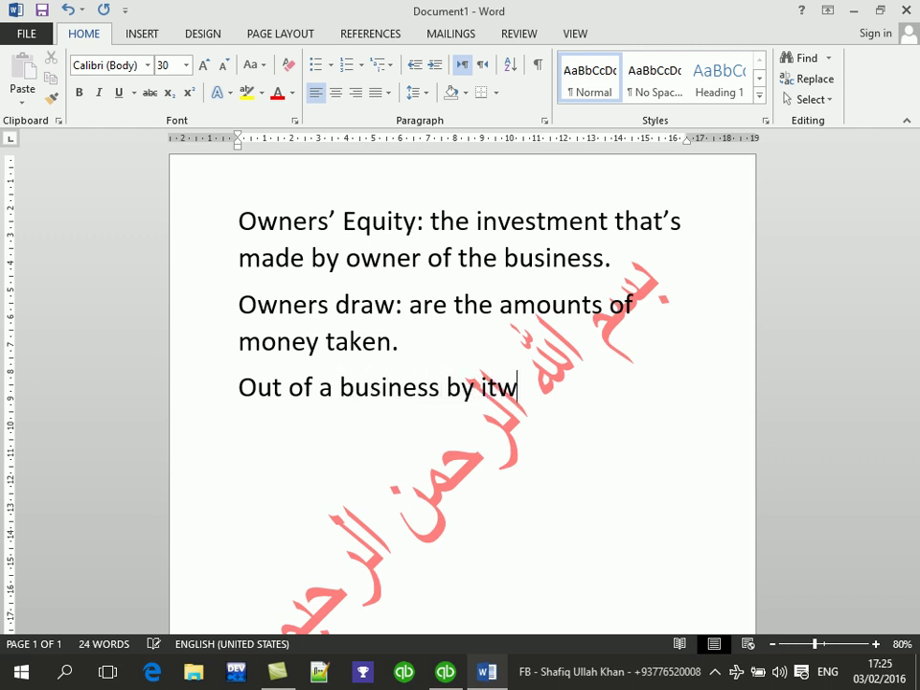
key(BackSpace)
text(s owner)
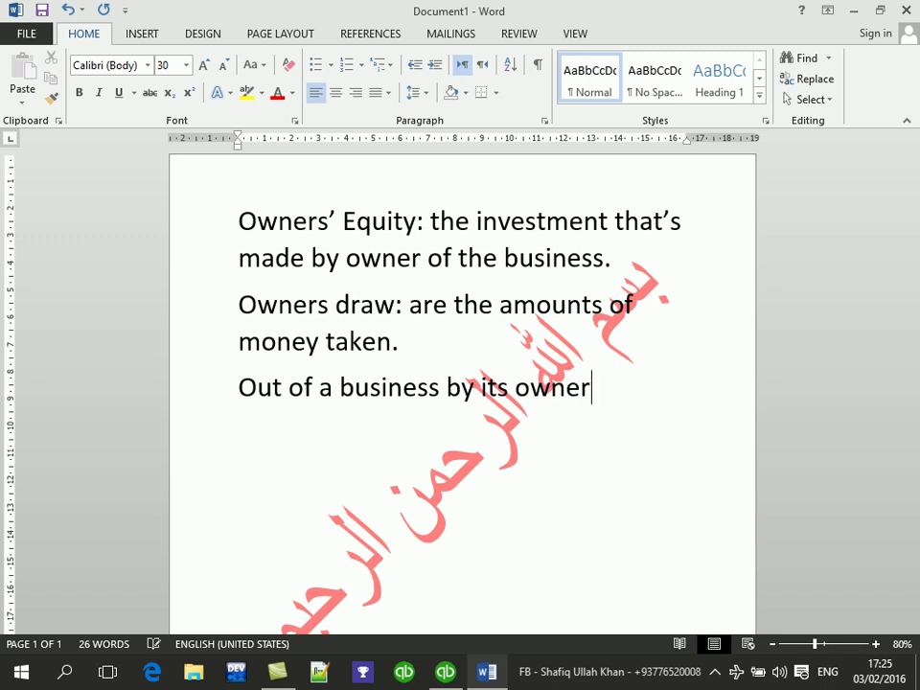
text( for person)
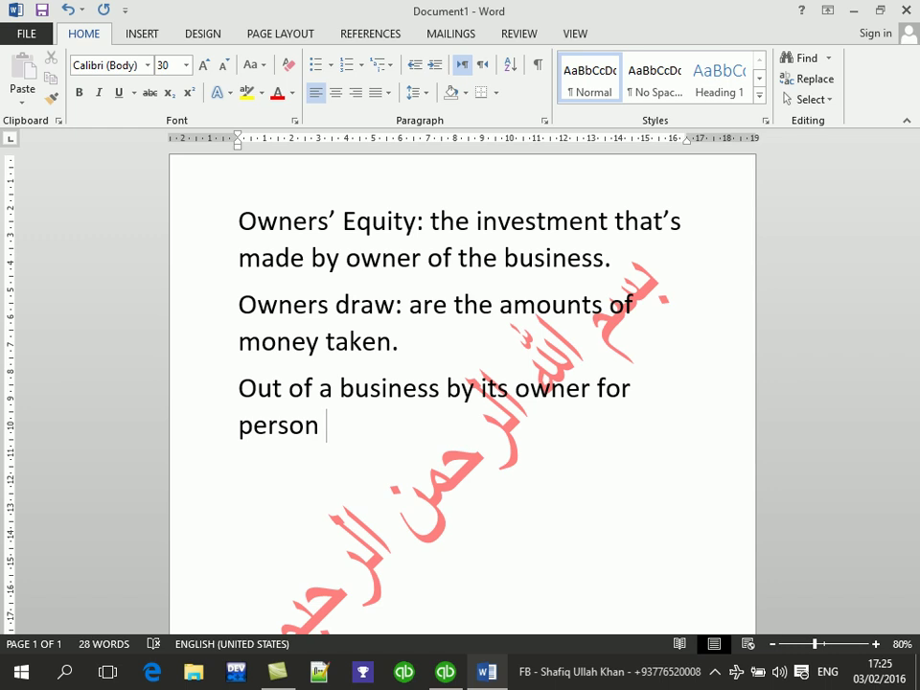
key(BackSpace)
text(al use)
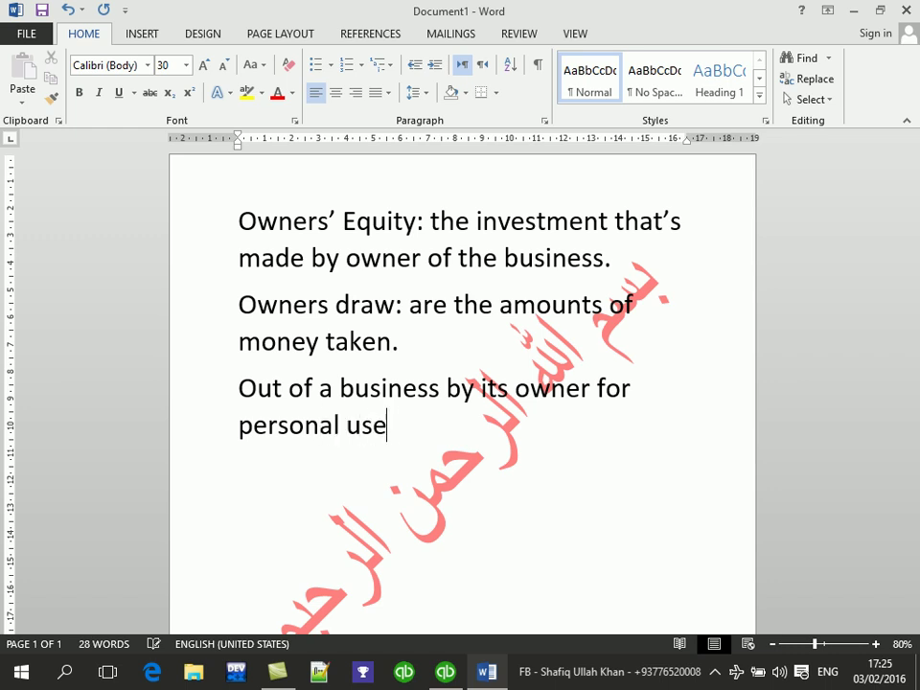
text(.)
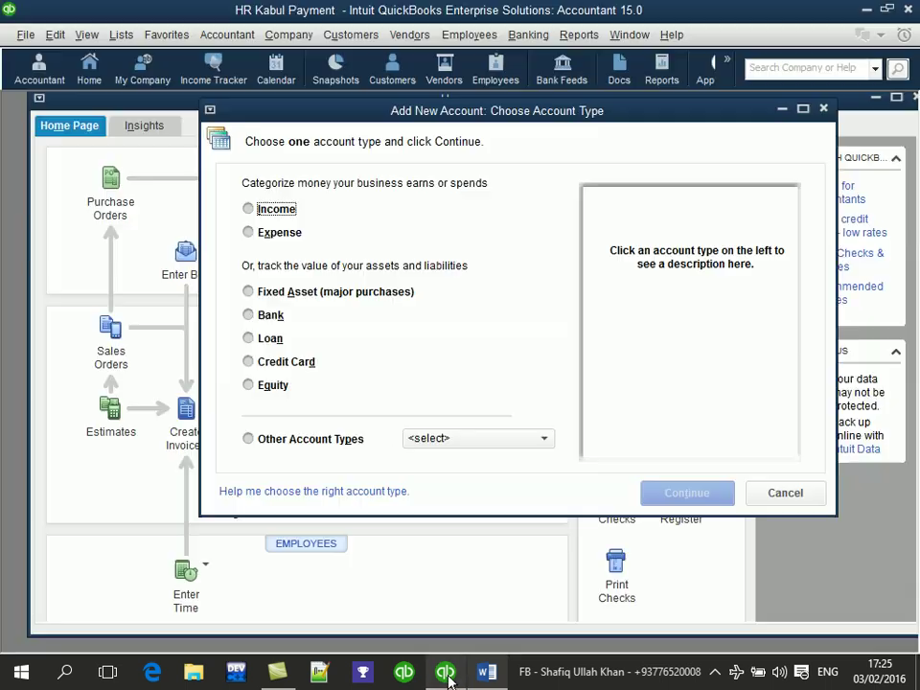
- Switch to QuickBooks and add a new account of type Income named "Income" to the Chart of Accounts
click(445, 673)
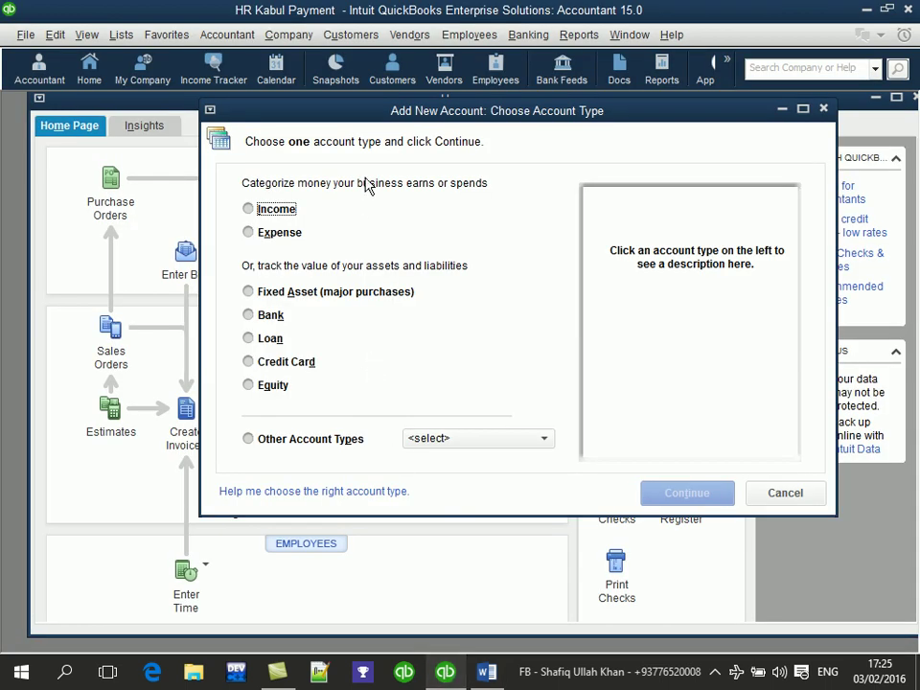
click(823, 109)
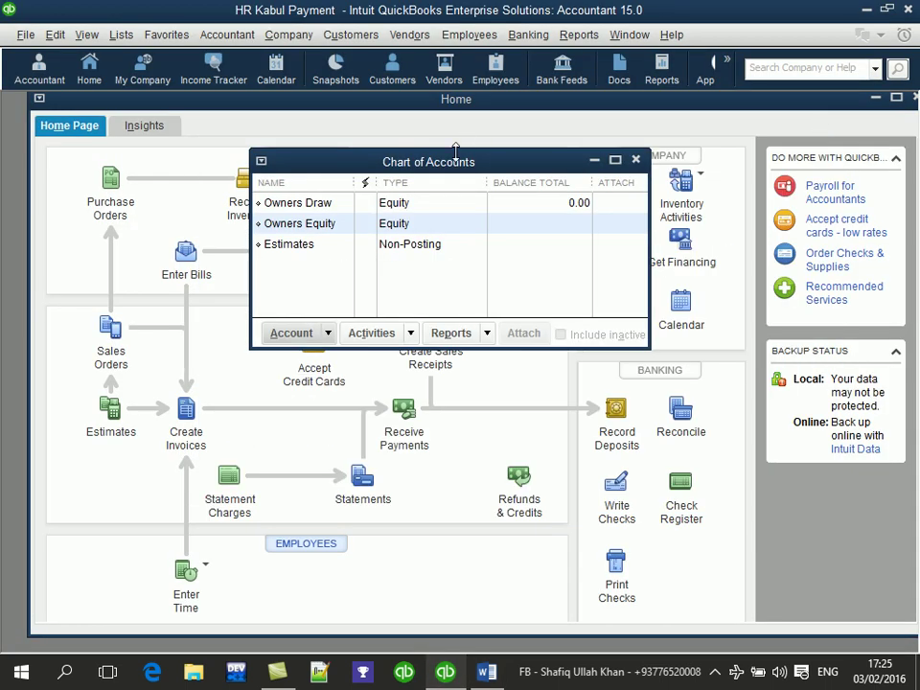
click(310, 331)
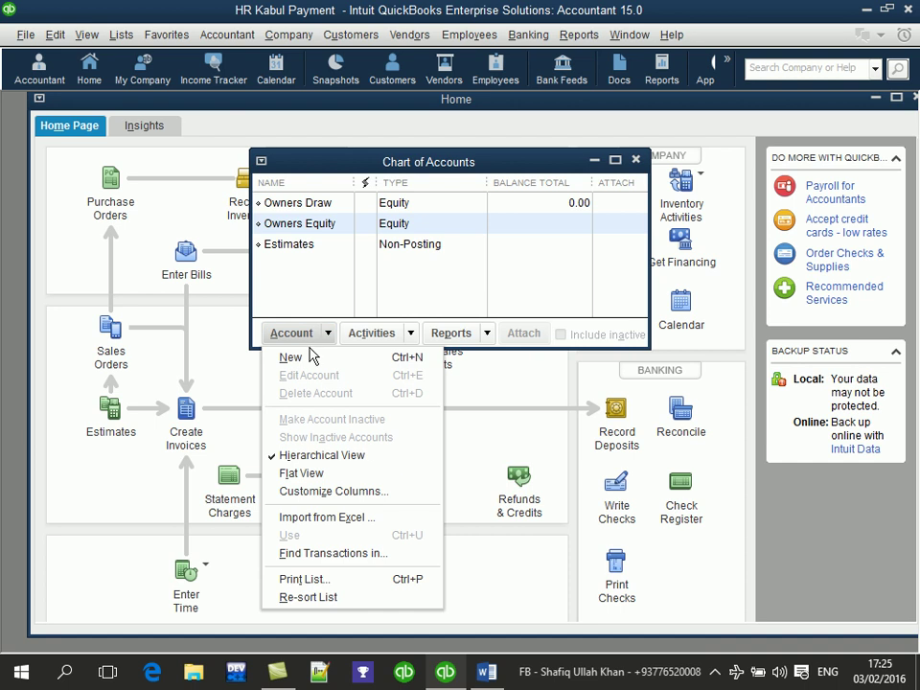
click(418, 289)
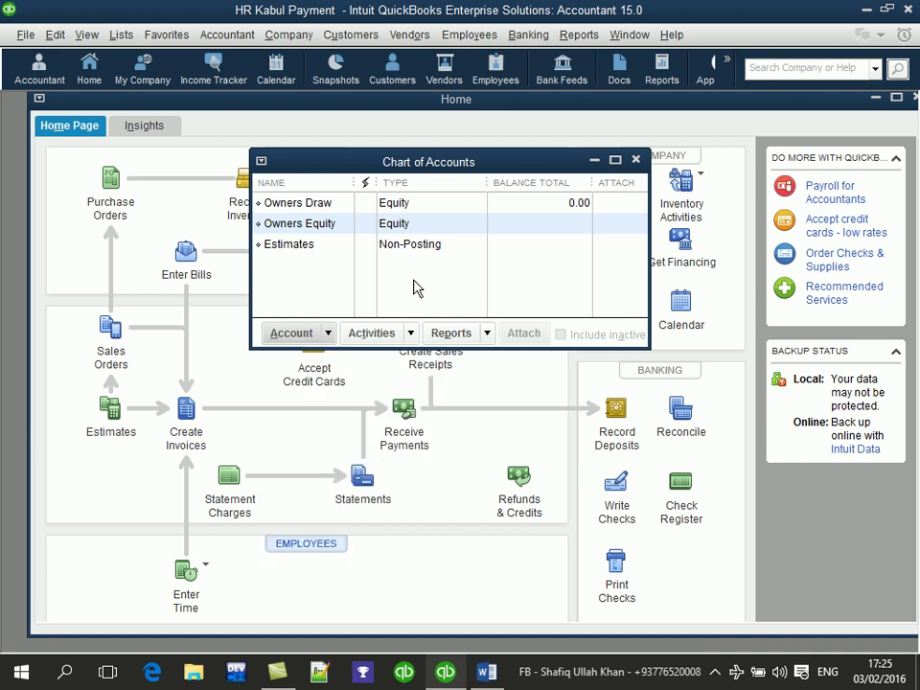
key(ctrl+n)
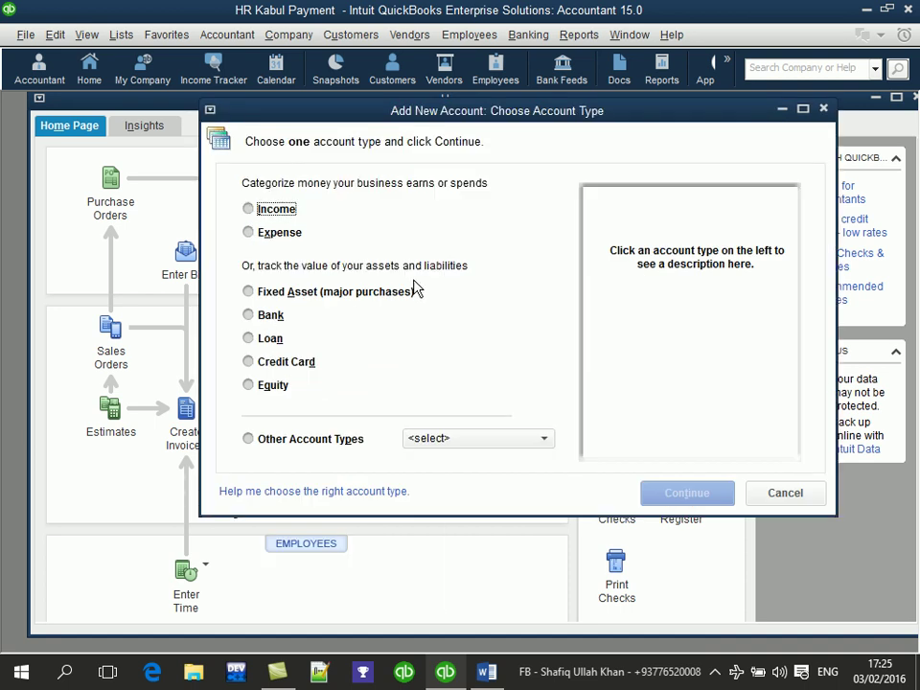
click(275, 216)
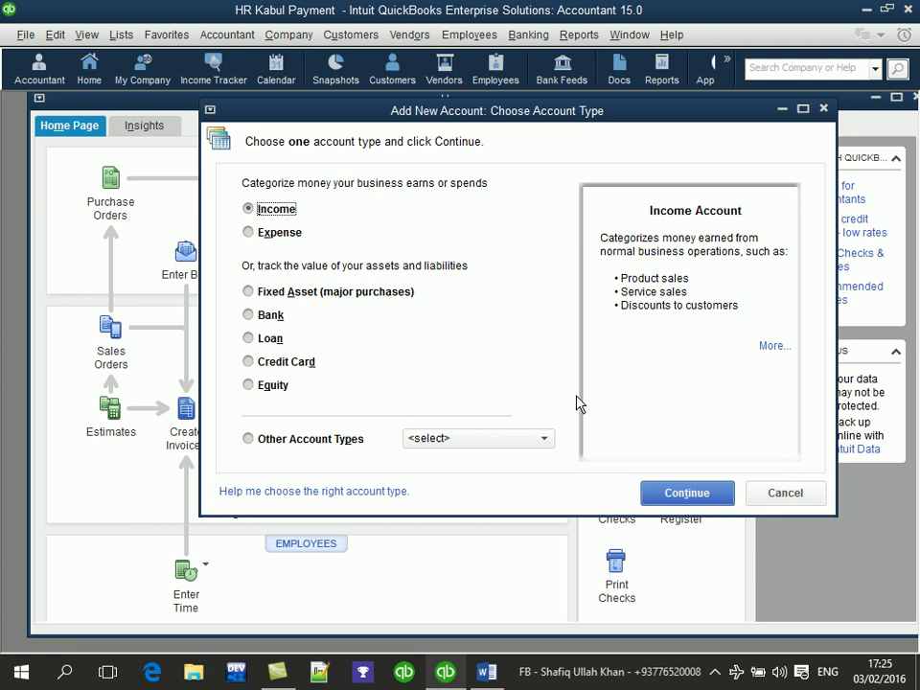
click(651, 493)
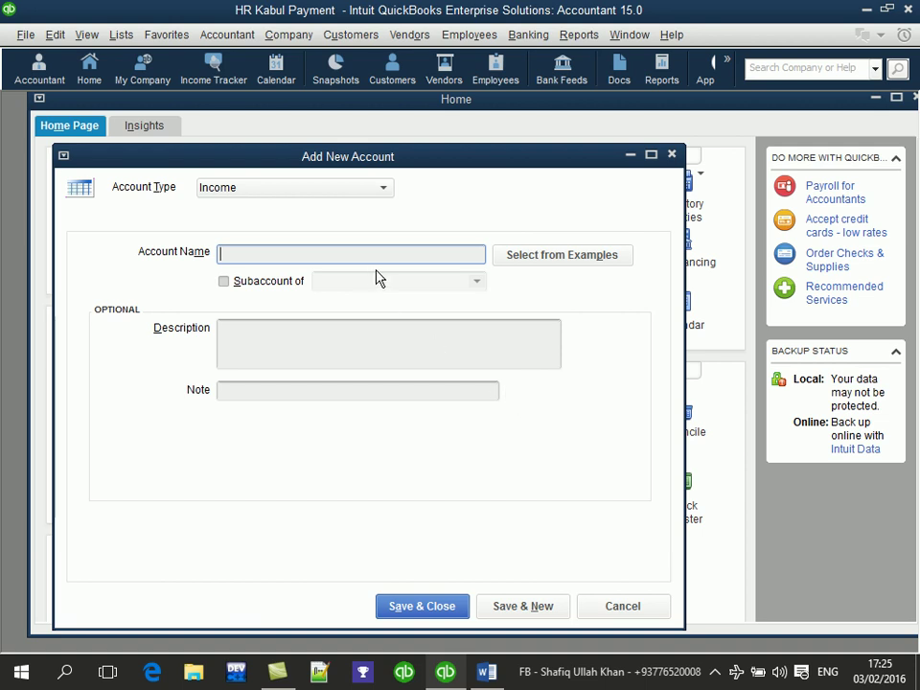
text(Income)
click(451, 605)
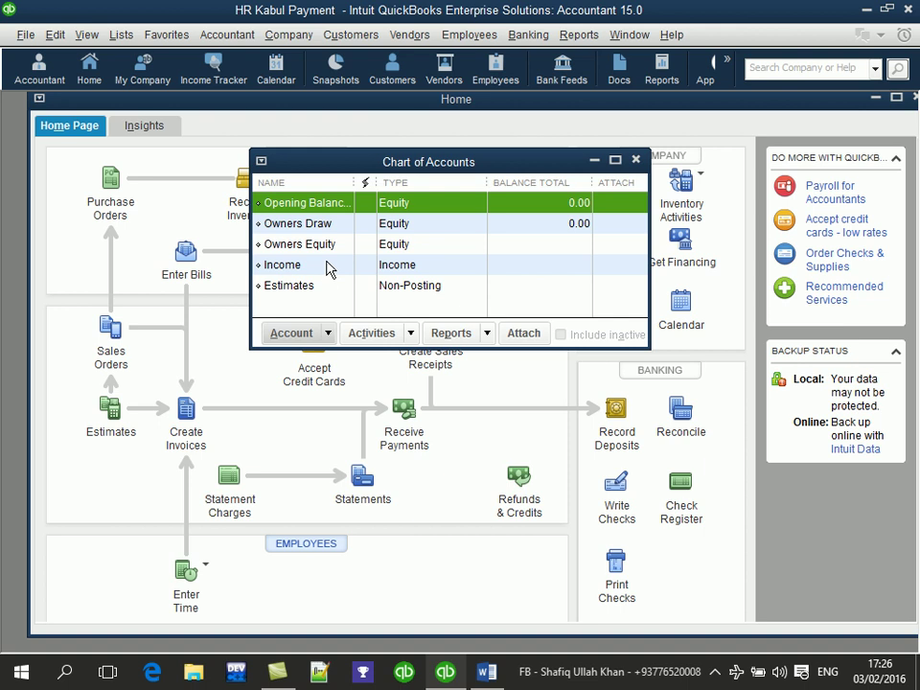
- Start a new account of type Income and name it "Commission"
click(308, 333)
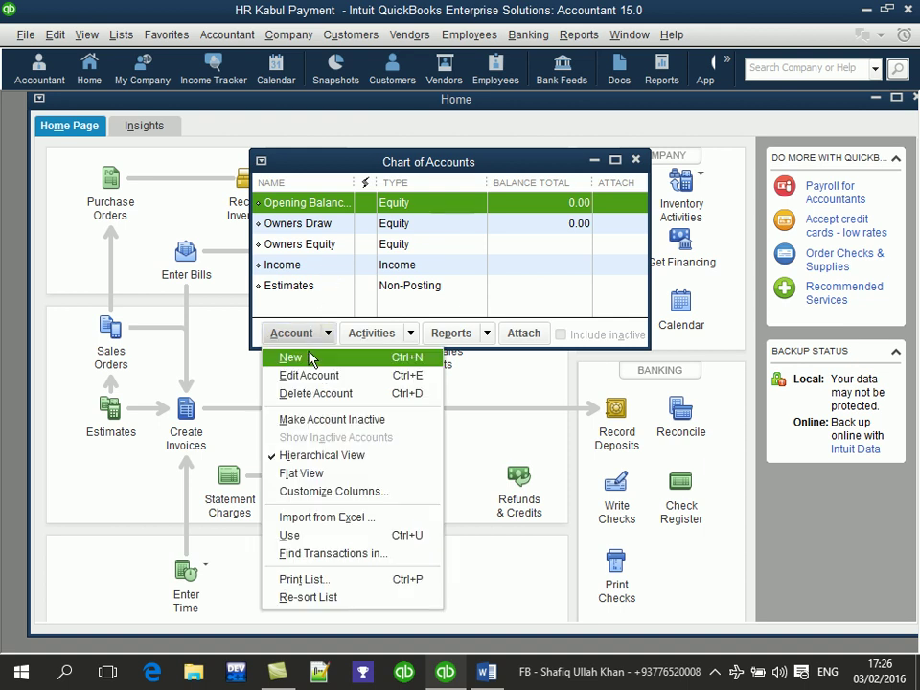
click(310, 358)
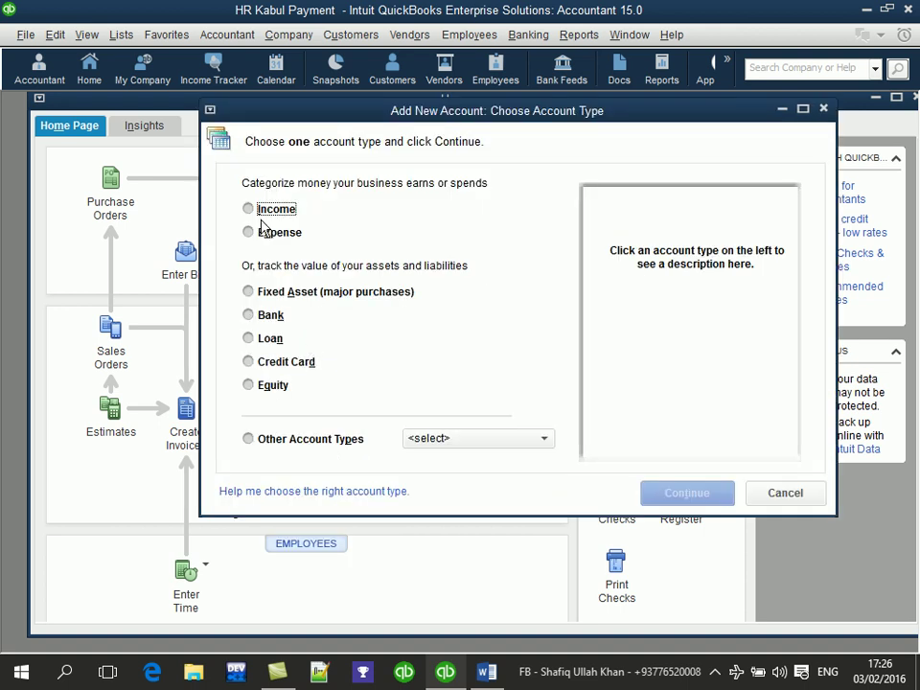
click(261, 211)
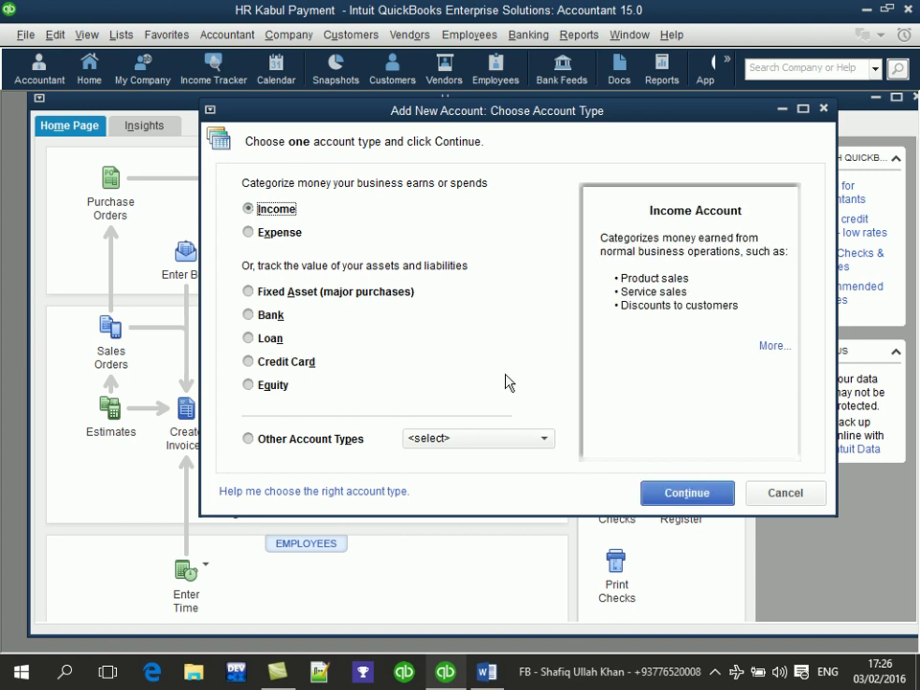
click(650, 493)
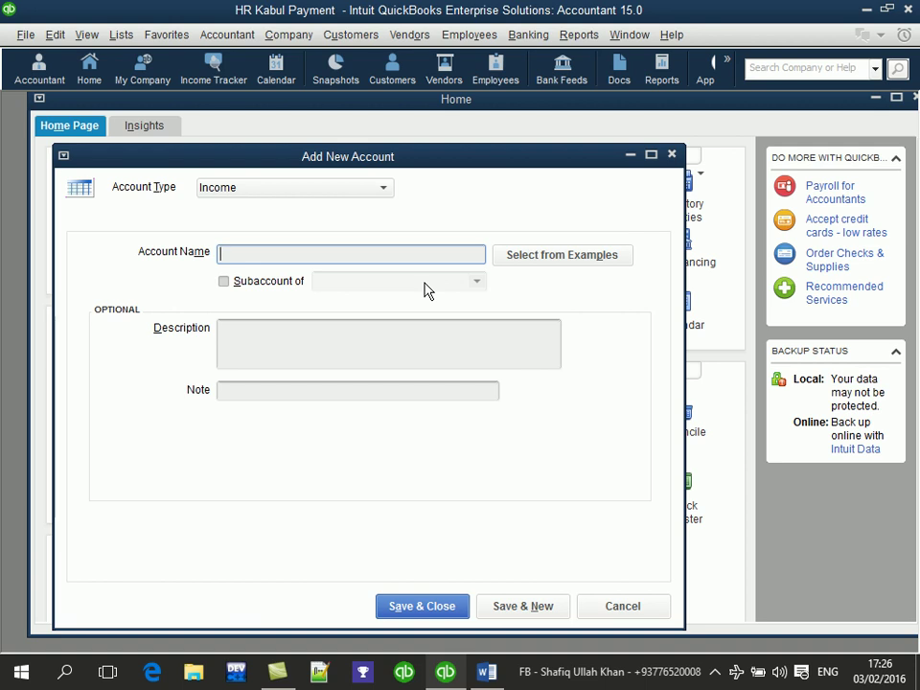
text(Comm)
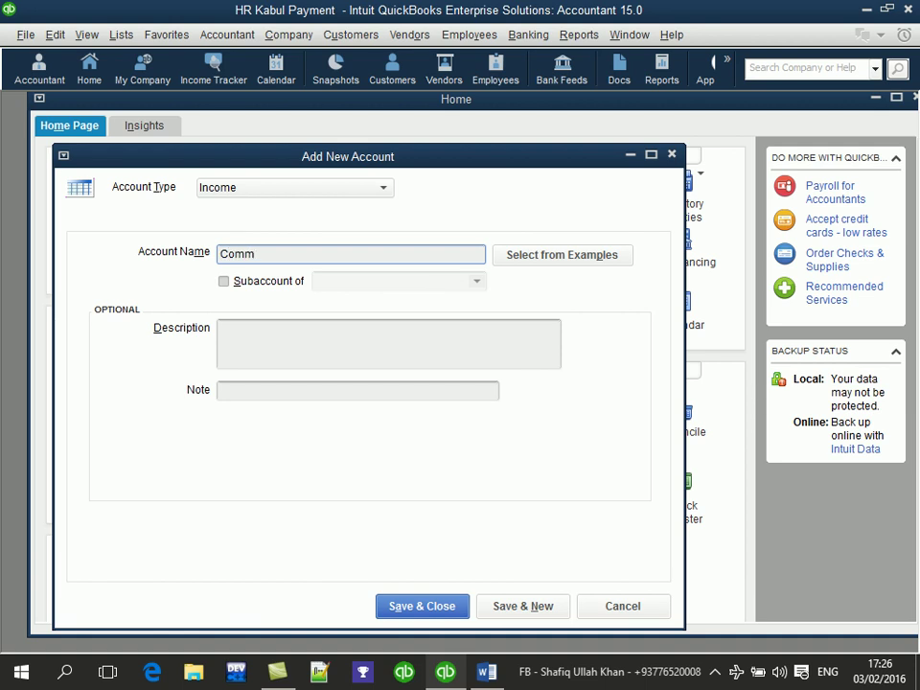
text(ission)
- Make the Commission account a subaccount of Income and save it, continuing with a new blank account
click(292, 282)
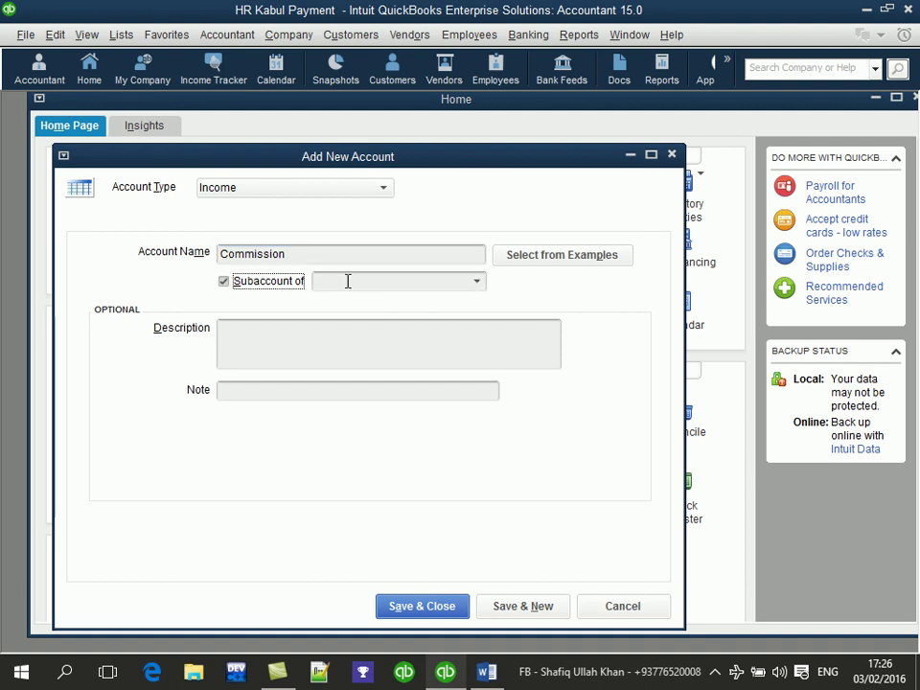
click(456, 283)
text(ic)
key(BackSpace)
key(BackSpace)
text(ic)
key(BackSpace)
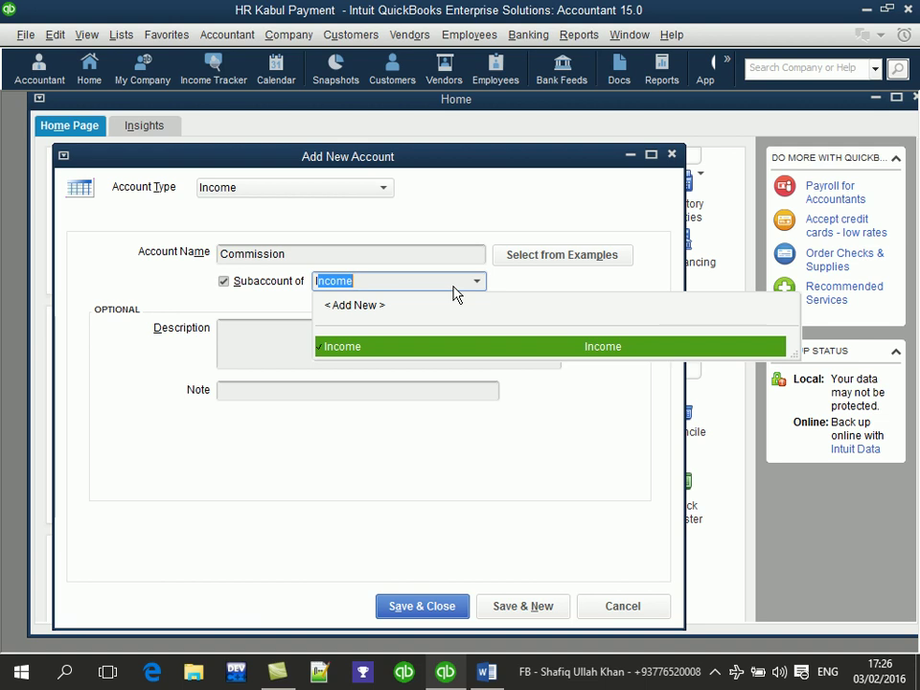
key(Tab)
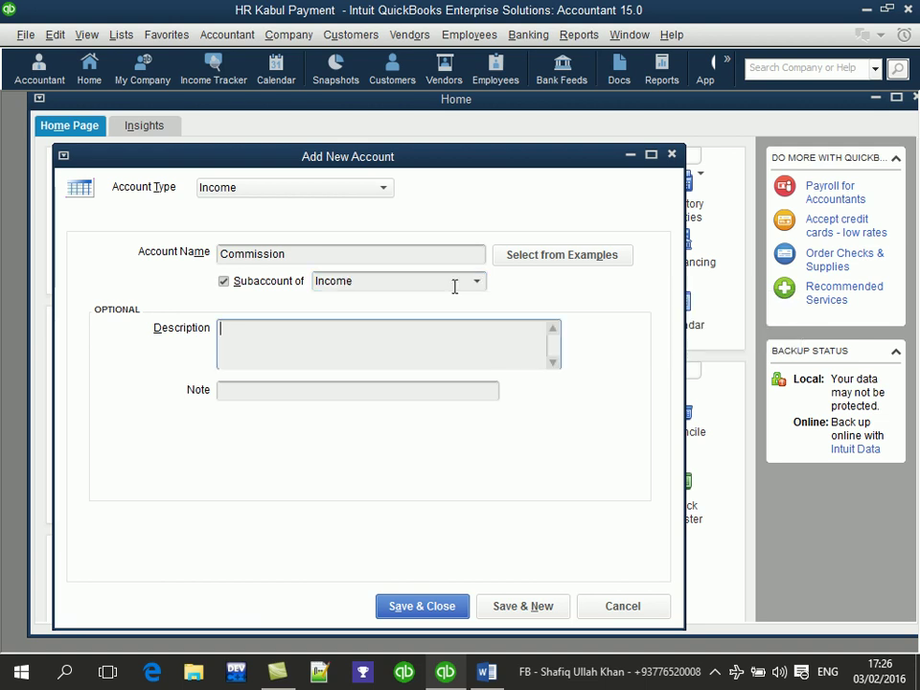
click(526, 607)
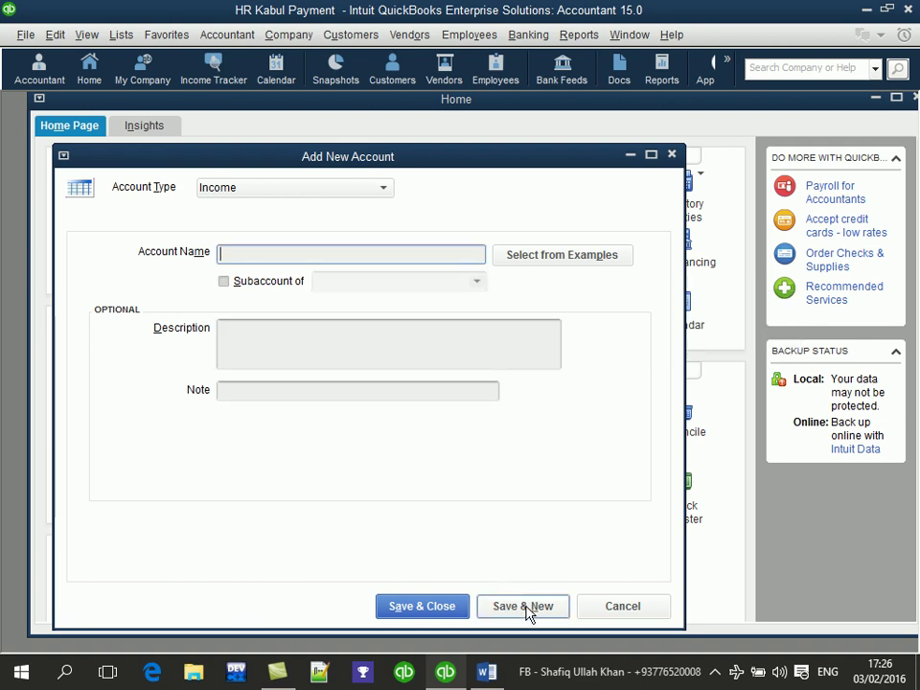
- Create the "Fees" account as a subaccount of Income and save it, continuing with a new blank account
text(Fees)
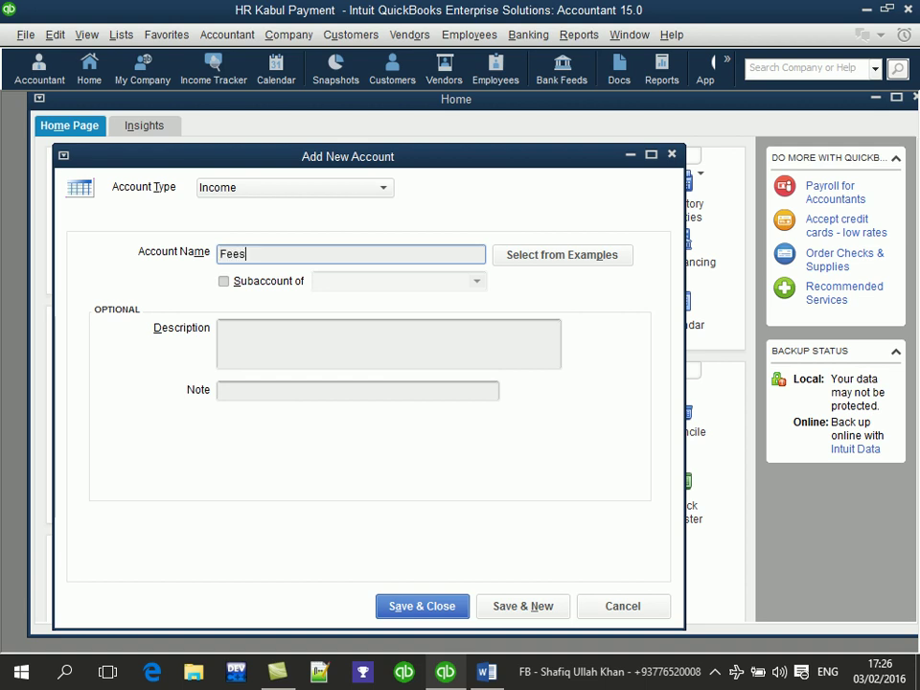
key(Tab)
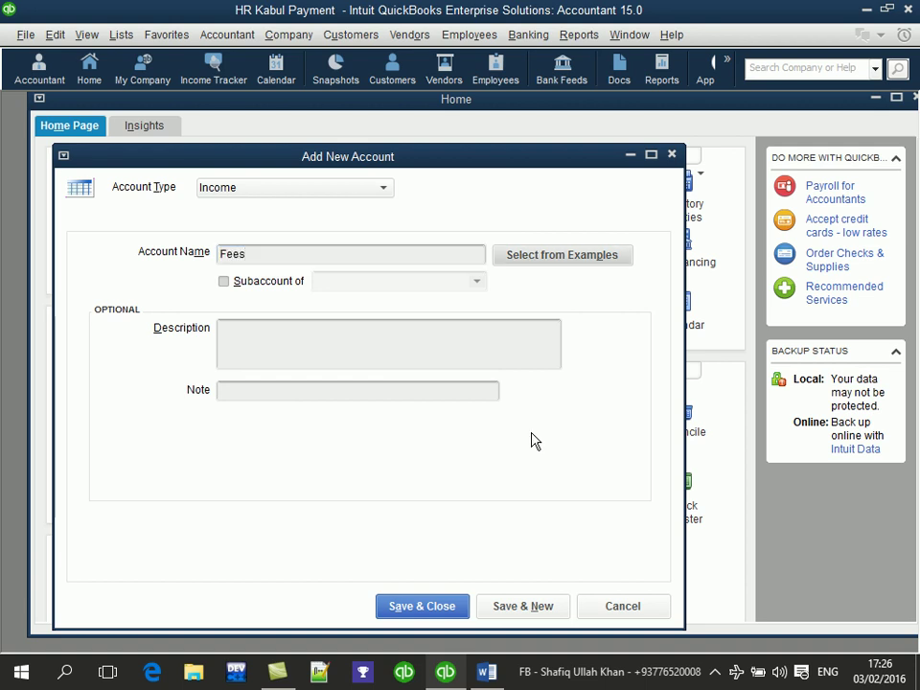
click(273, 287)
click(327, 287)
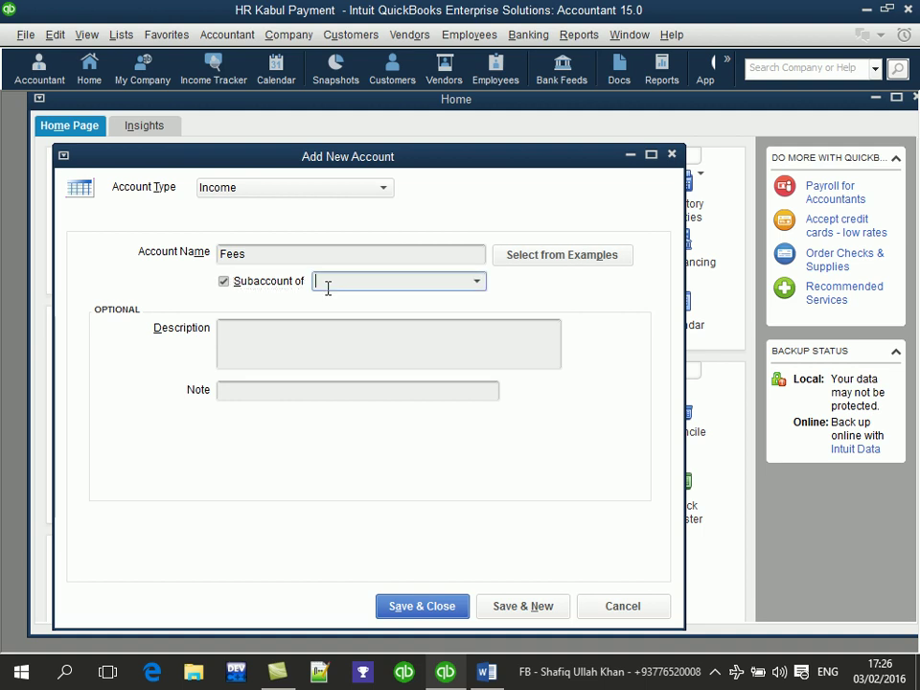
text(Income)
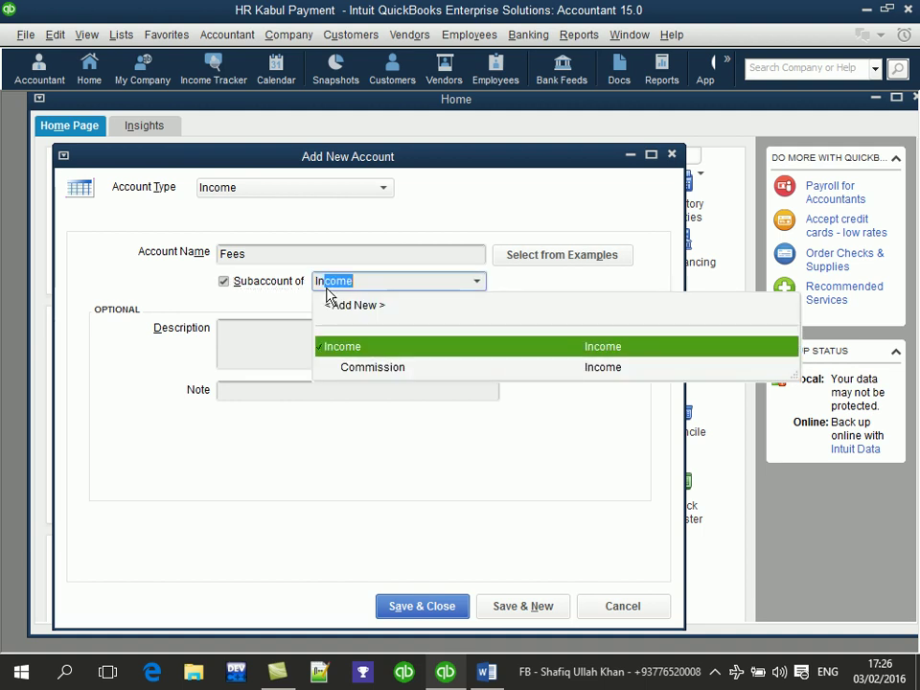
key(Tab)
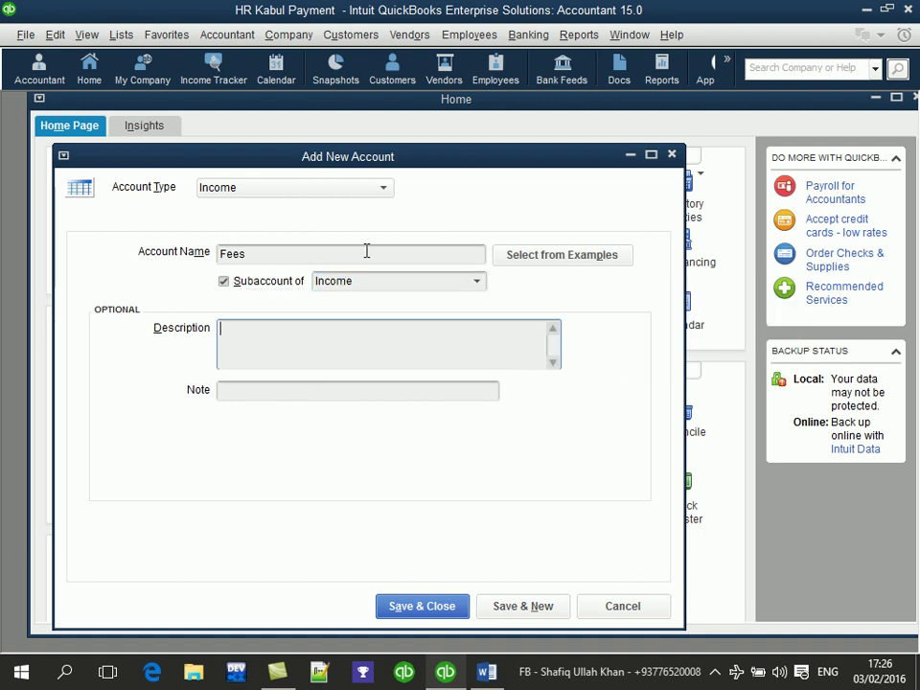
click(506, 618)
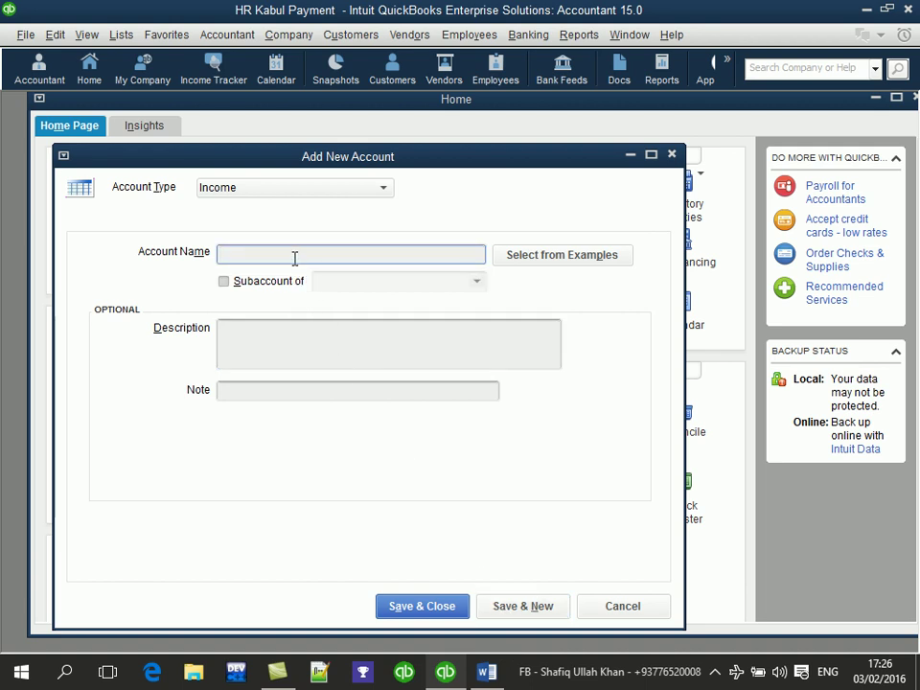
- Create the "Projects" account as a subaccount of Income and save it, continuing with a new blank account
text(Projectgs)
key(BackSpace)
key(BackSpace)
text(s)
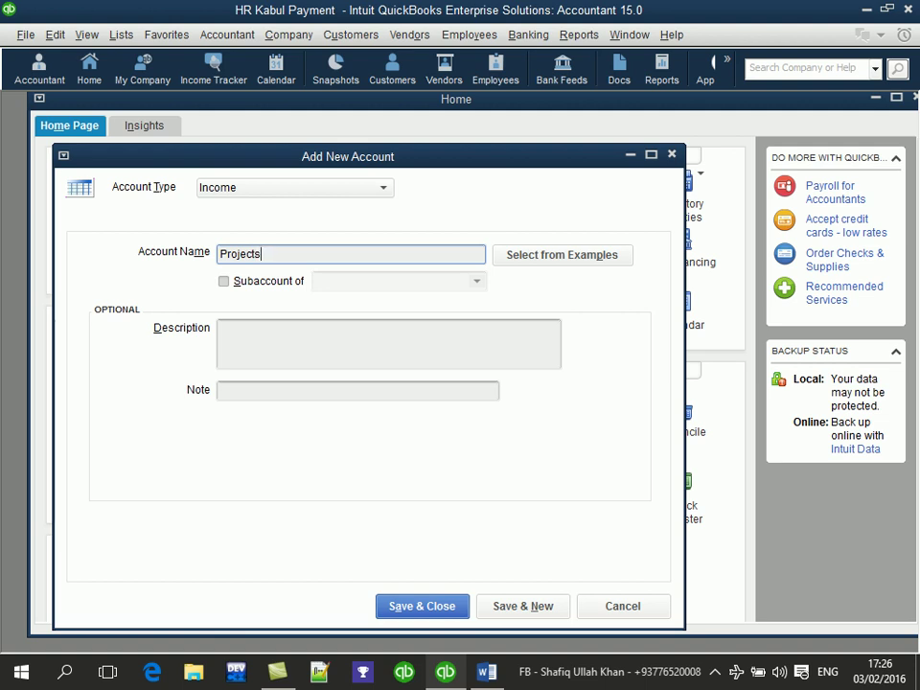
click(257, 281)
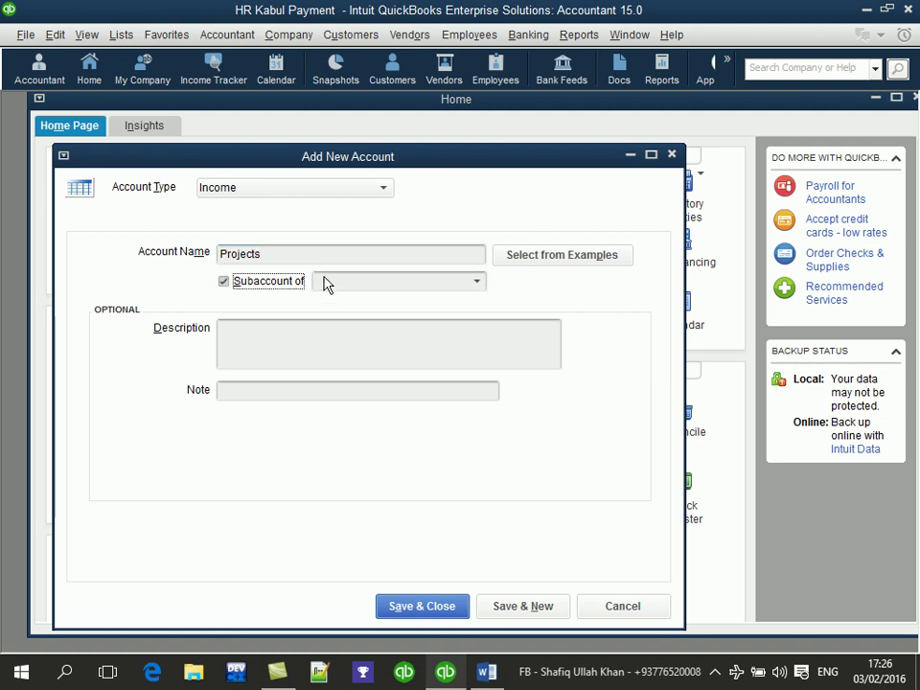
click(478, 282)
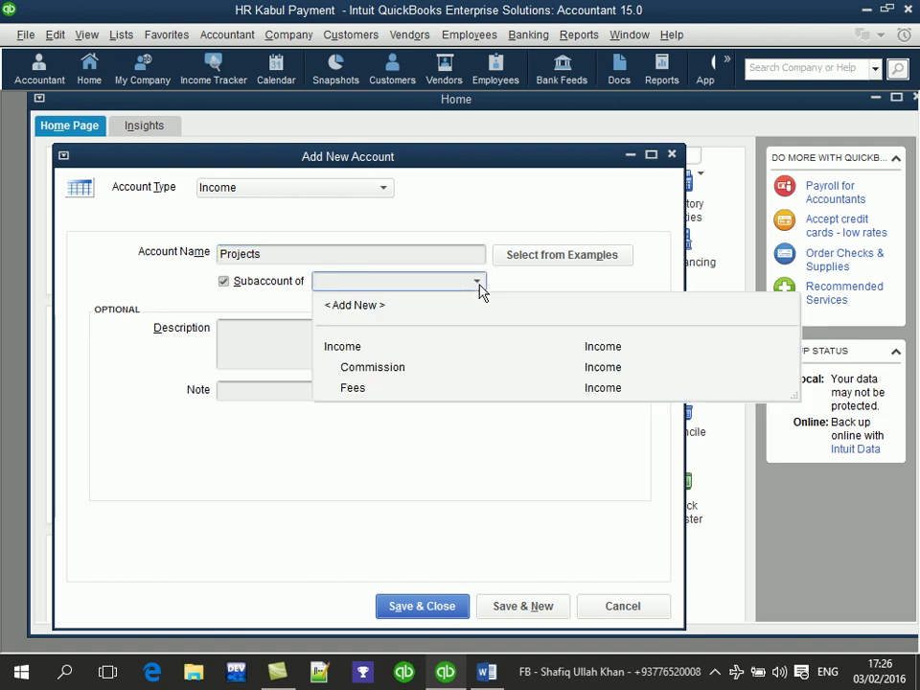
click(454, 355)
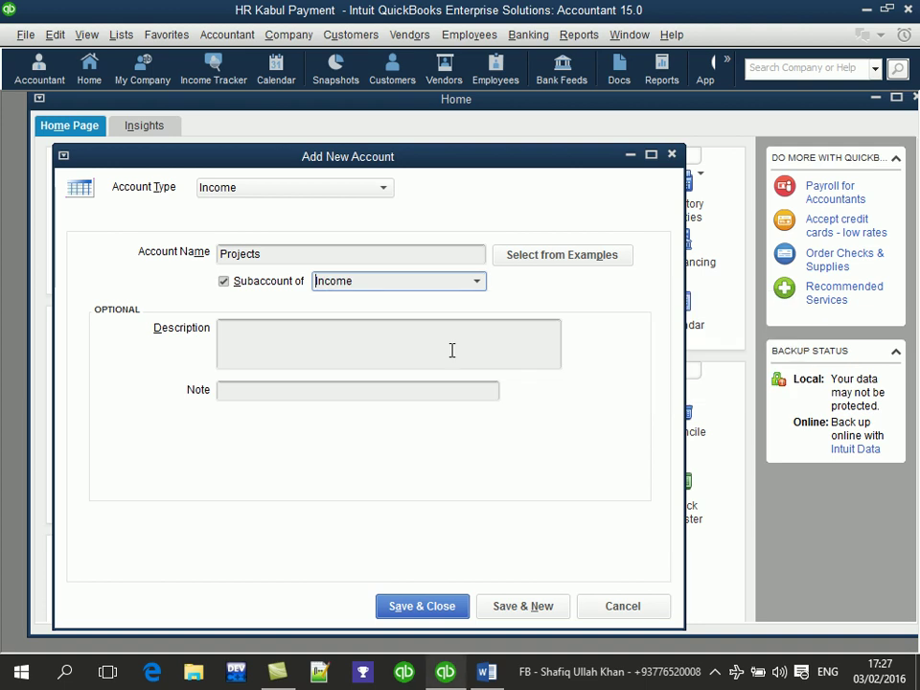
click(509, 602)
- Create the "Interest" account as a subaccount of Income, save it and close the new account form
text(Interest)
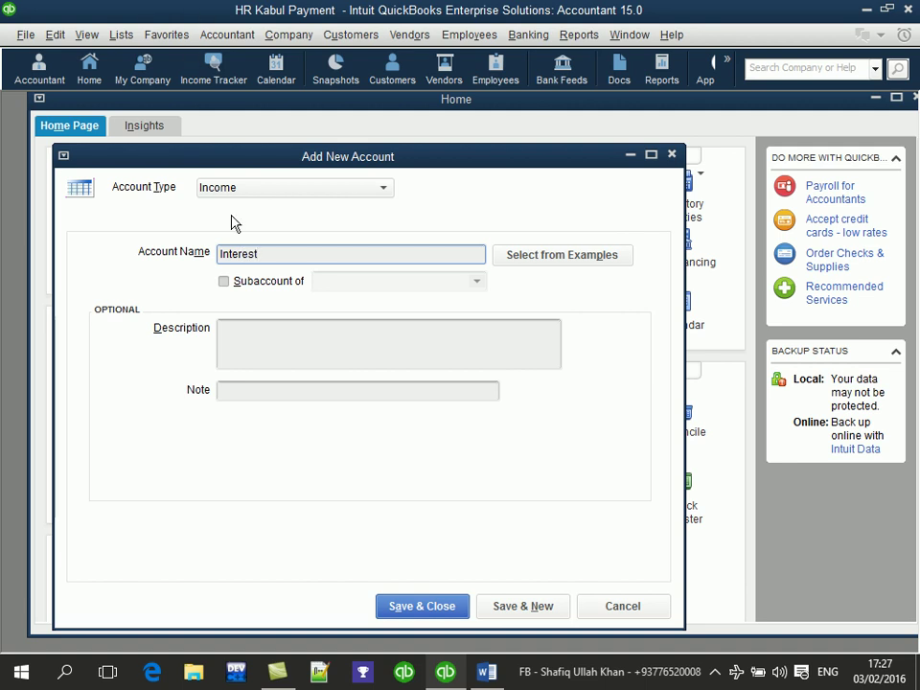
click(264, 283)
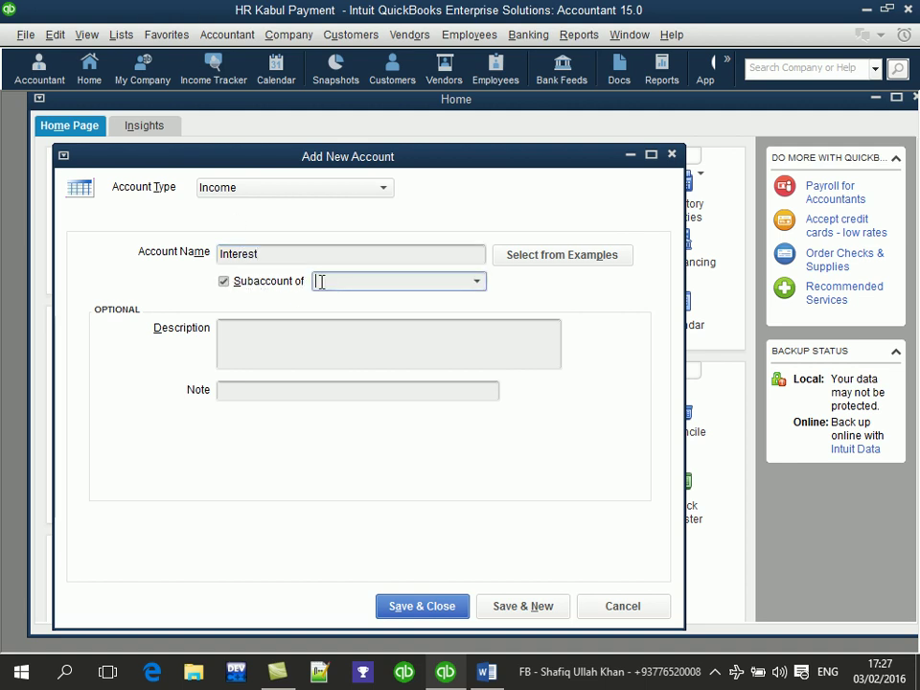
text(I)
key(Tab)
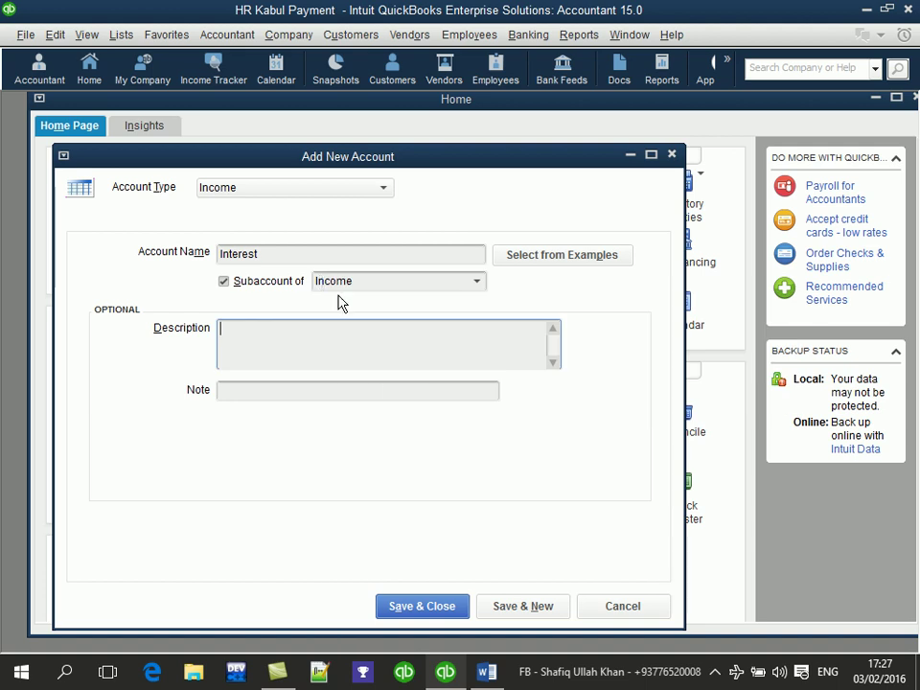
click(496, 614)
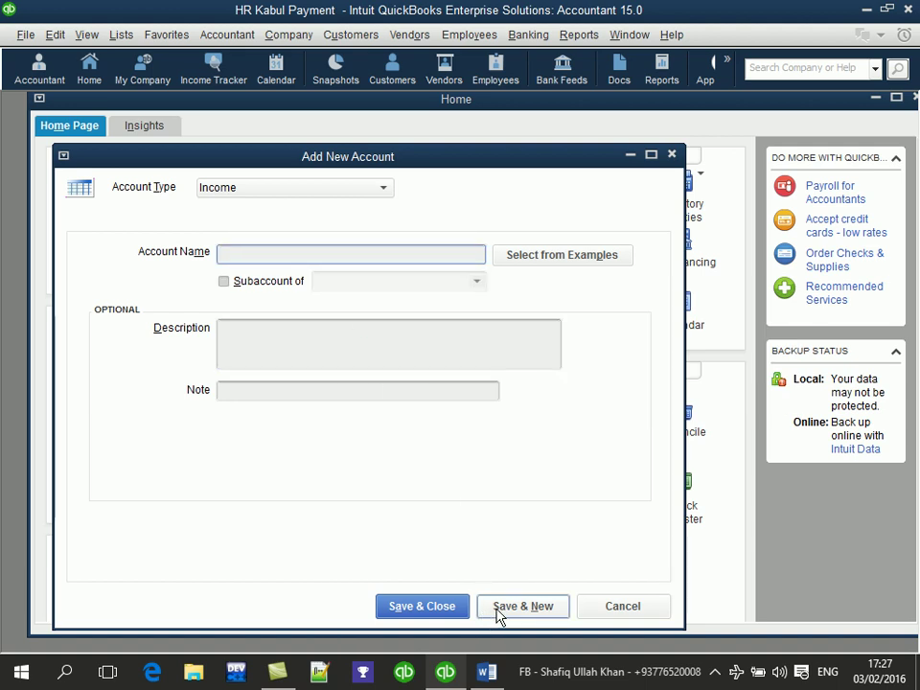
key(Escape)
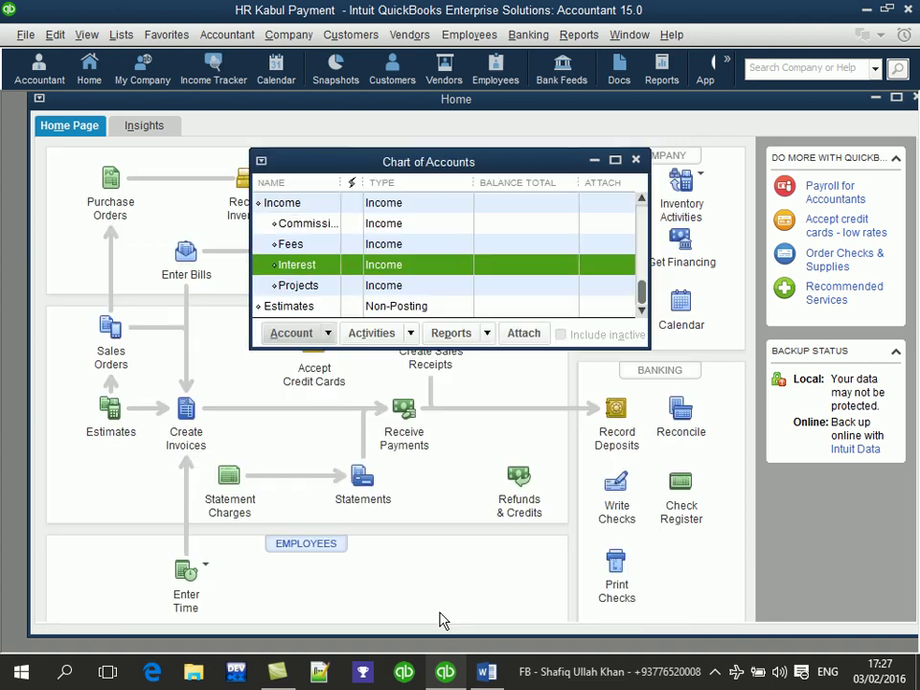
- Add a new account of type Expense named "Expense" to the Chart of Accounts
click(616, 159)
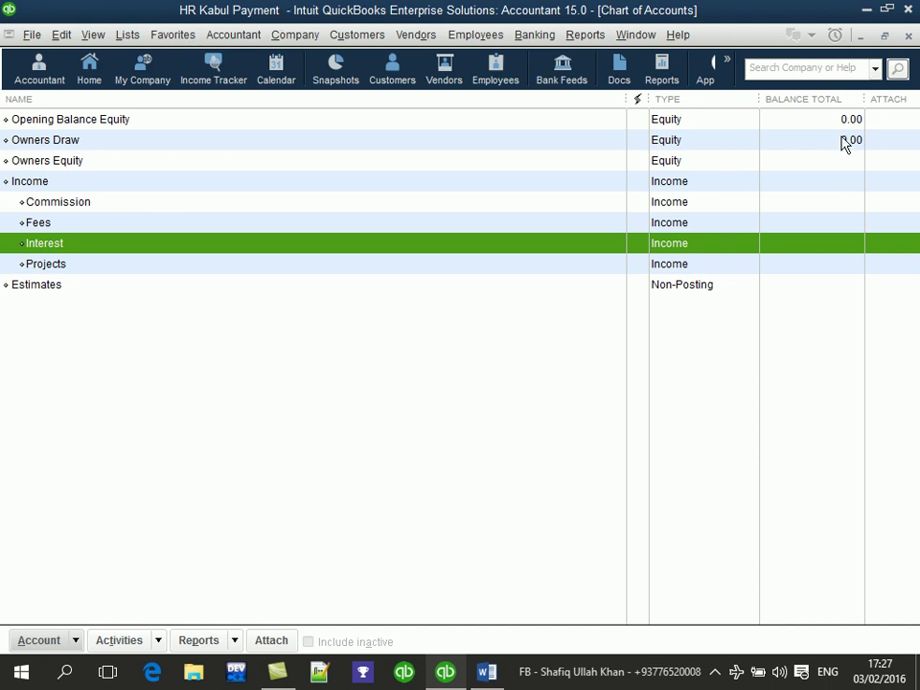
click(885, 36)
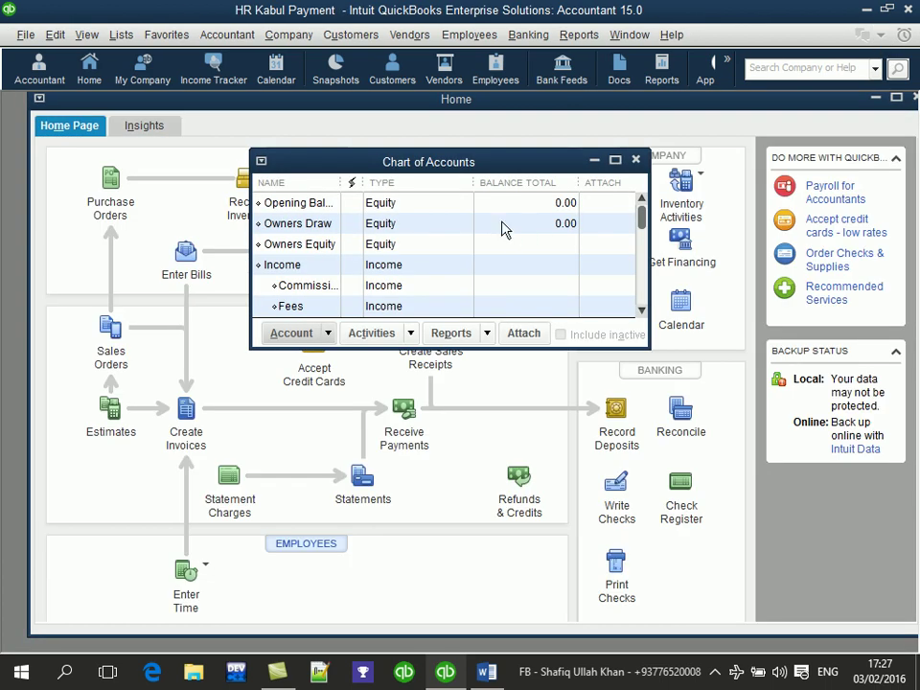
drag(489, 164, 580, 119)
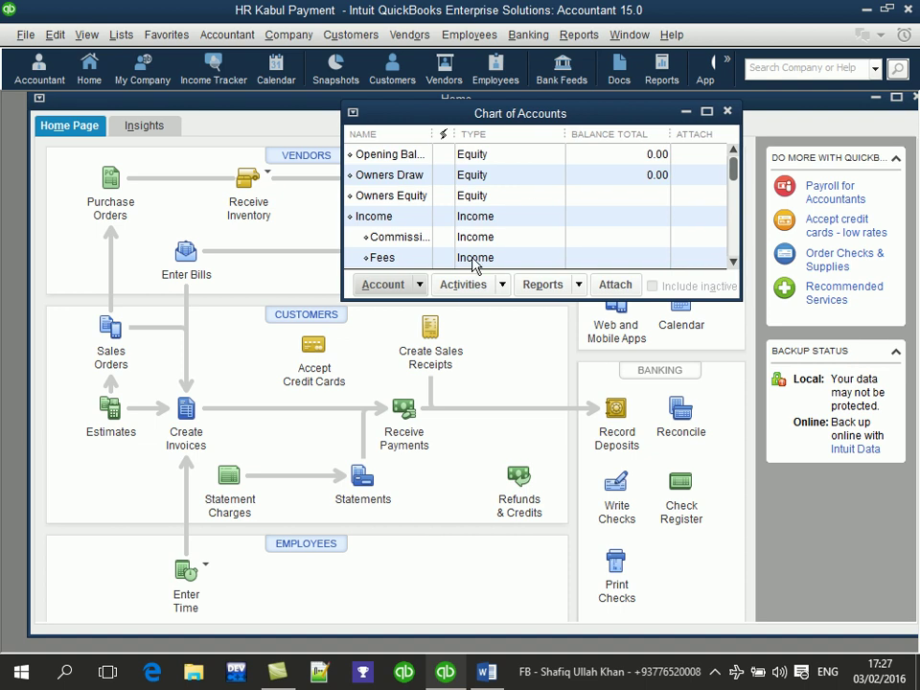
key(ctrl+n)
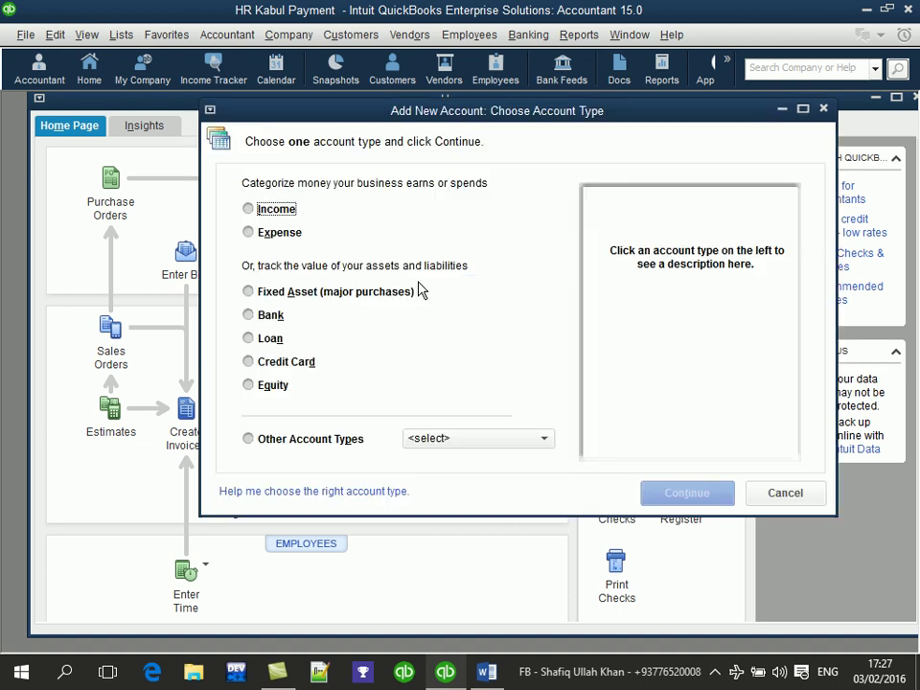
click(267, 238)
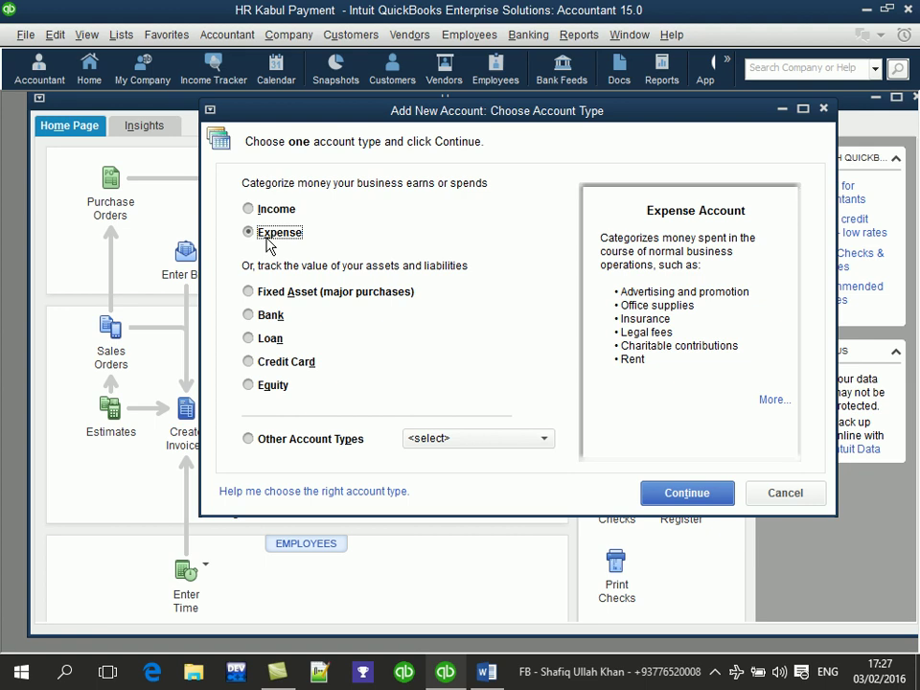
click(686, 495)
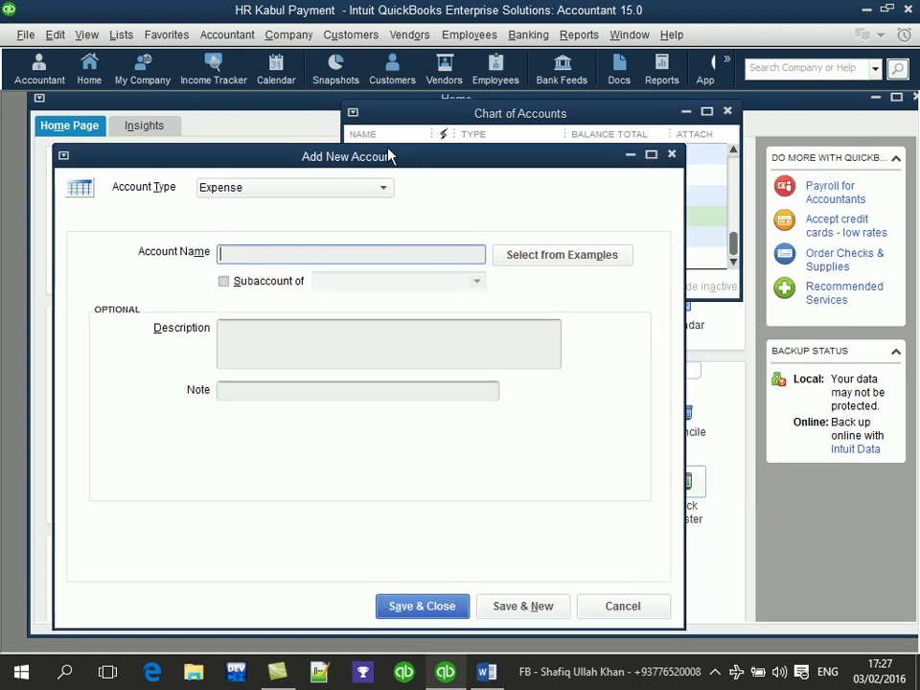
drag(391, 156, 550, 100)
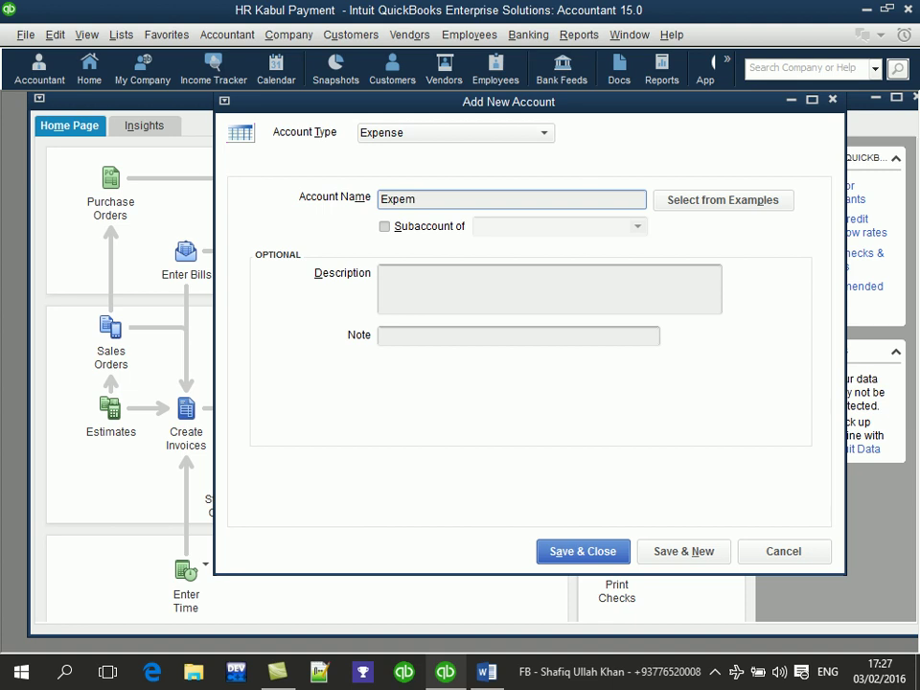
click(623, 552)
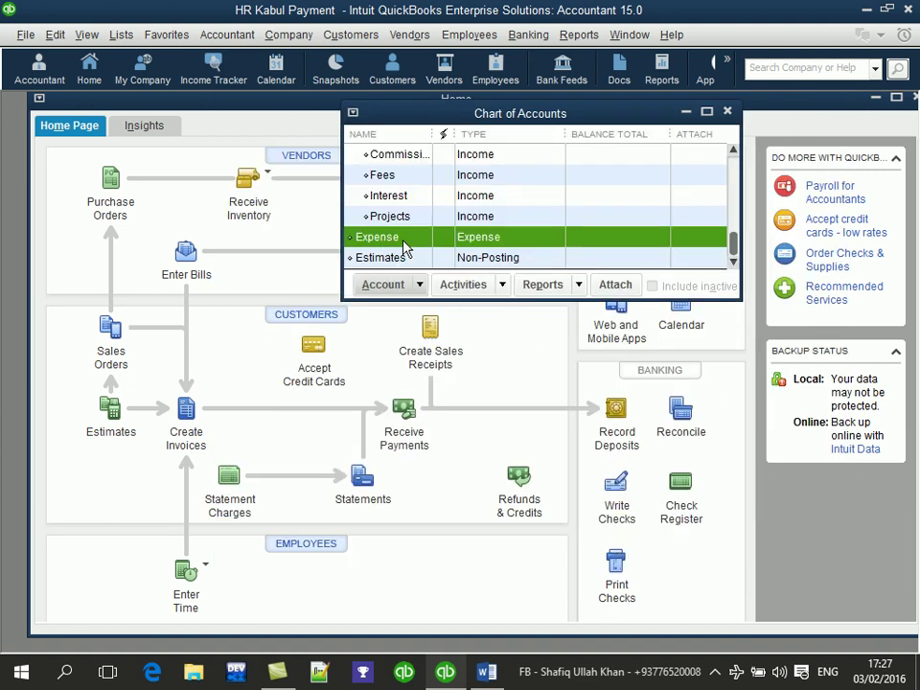
- Create the "Food" account of type Expense as a subaccount of Expense and save it, continuing with a new blank account
click(402, 287)
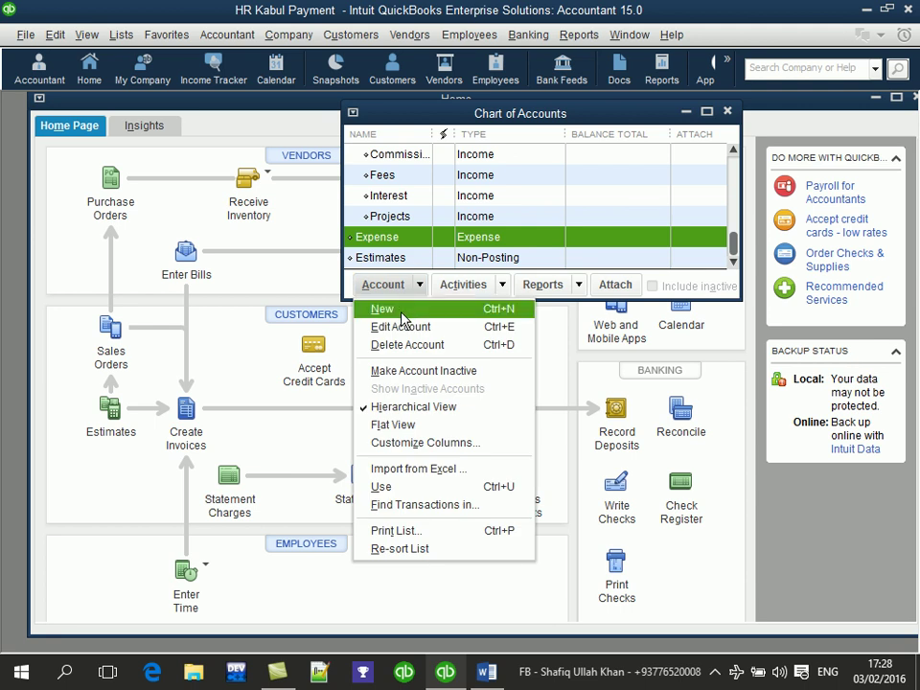
click(403, 309)
click(257, 235)
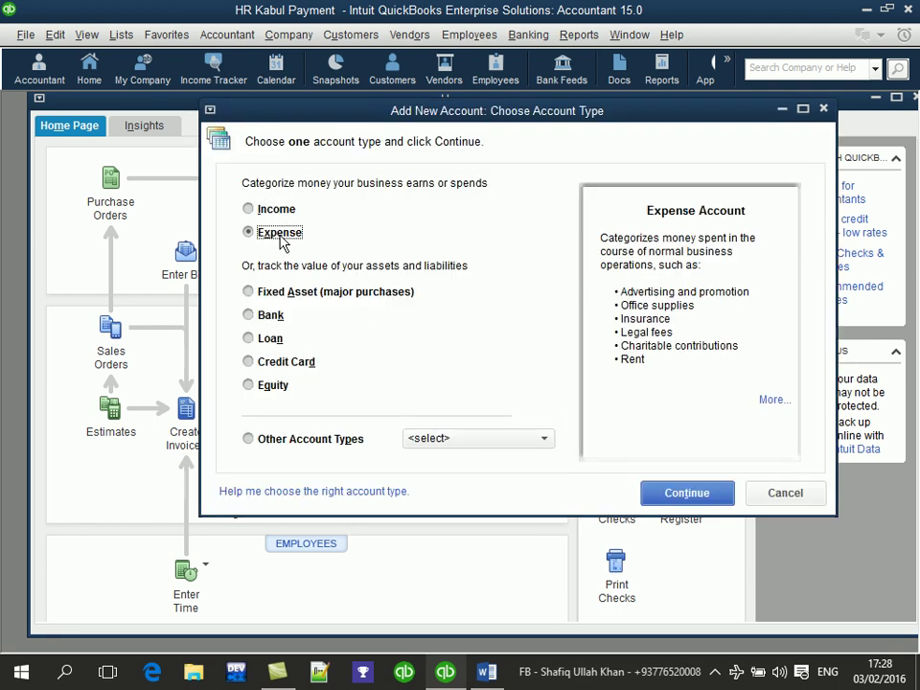
click(682, 497)
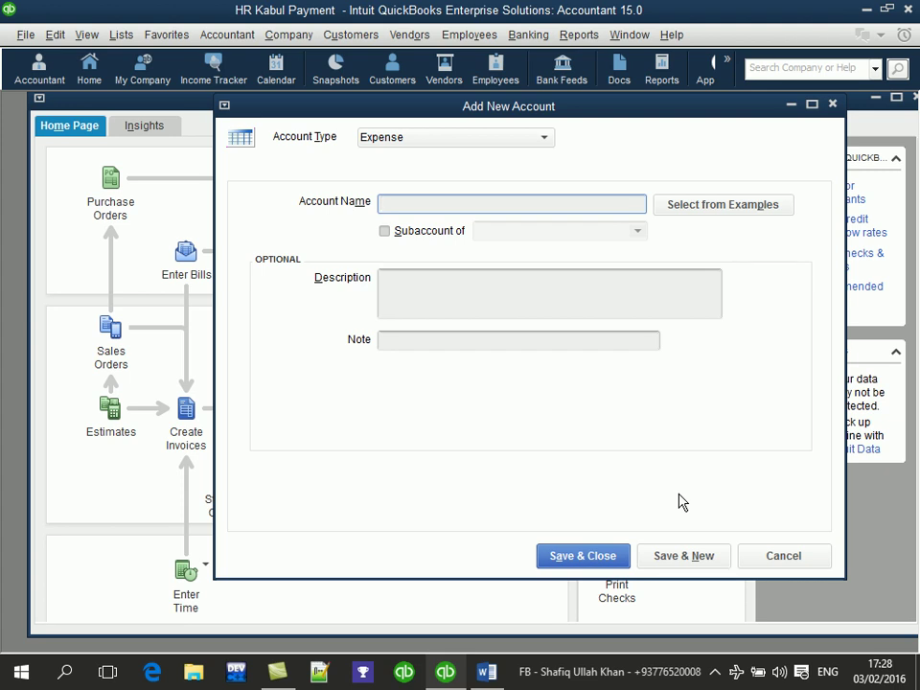
text(Food)
click(415, 236)
click(634, 231)
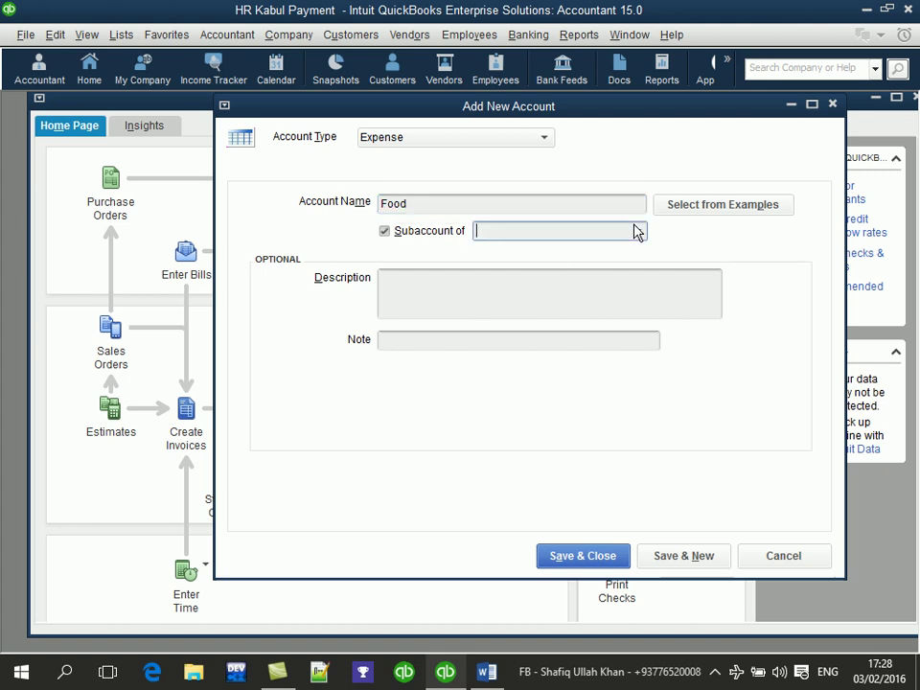
click(639, 235)
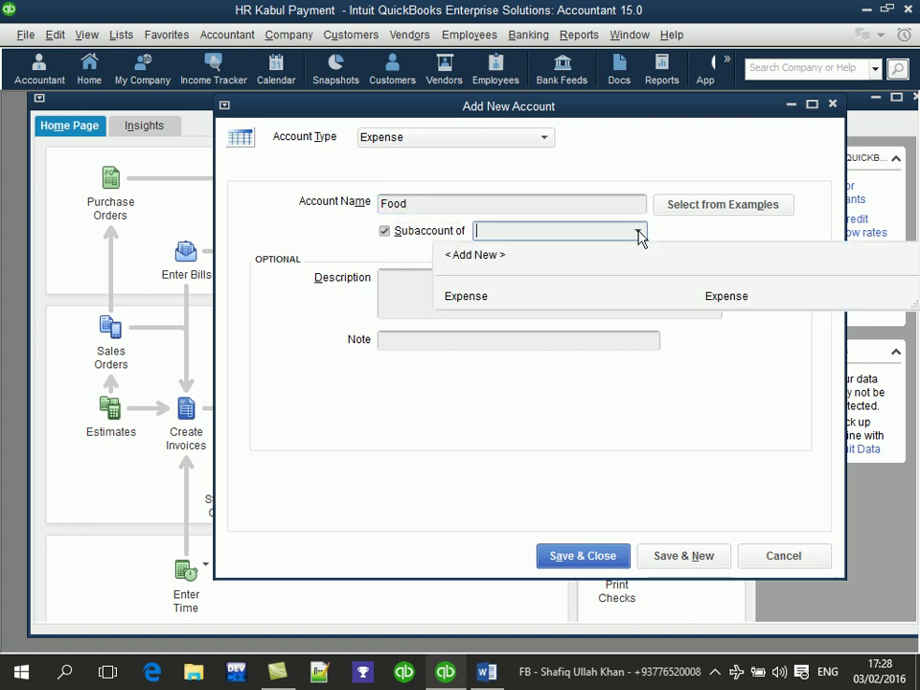
click(598, 296)
click(692, 558)
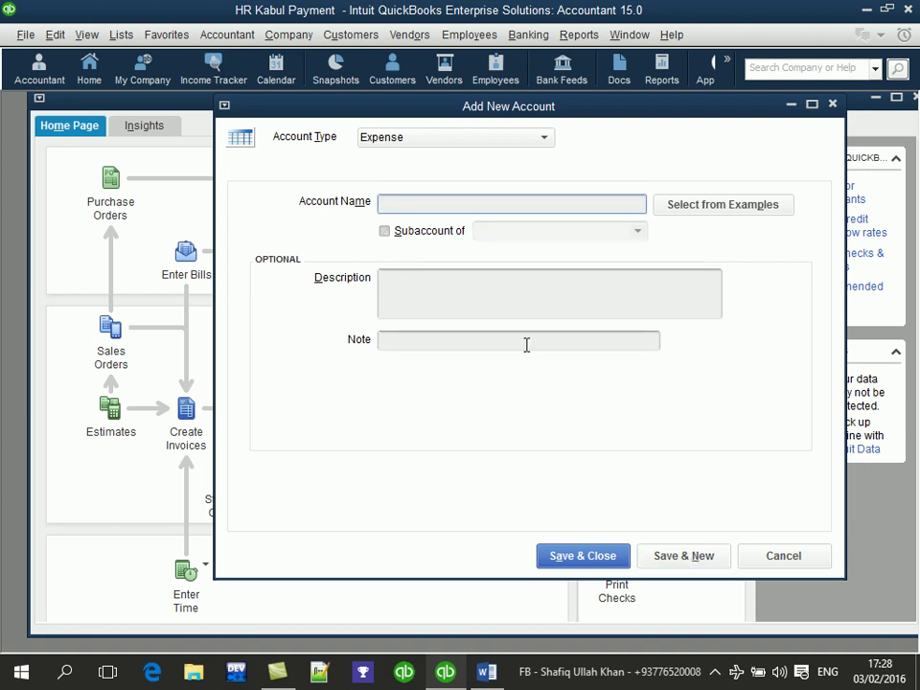
- Create the "Office Rent" account as a subaccount of Expense and save it, continuing with a new blank account
text(Office Rent)
click(448, 235)
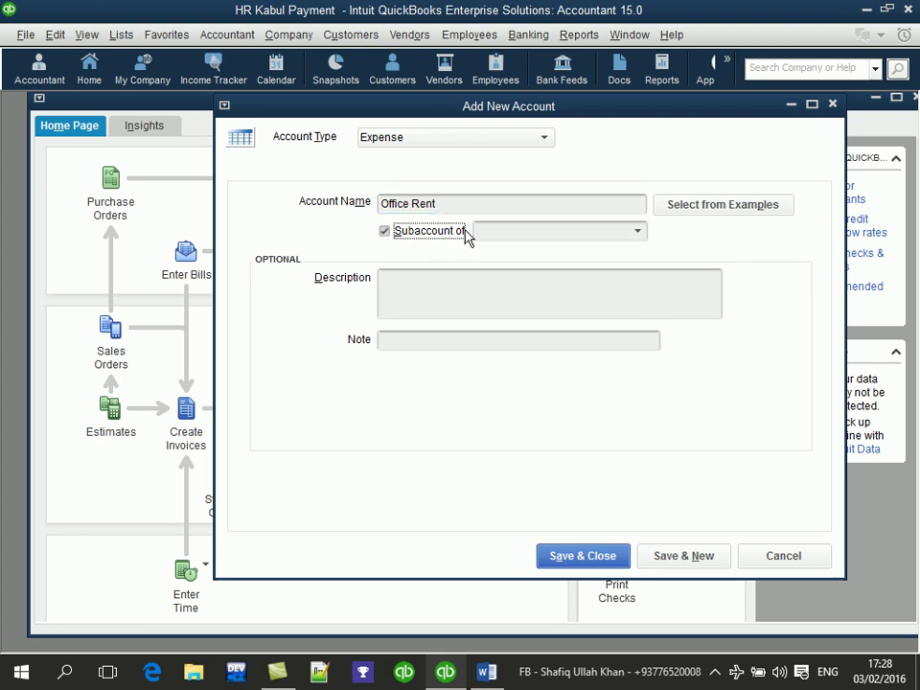
click(620, 230)
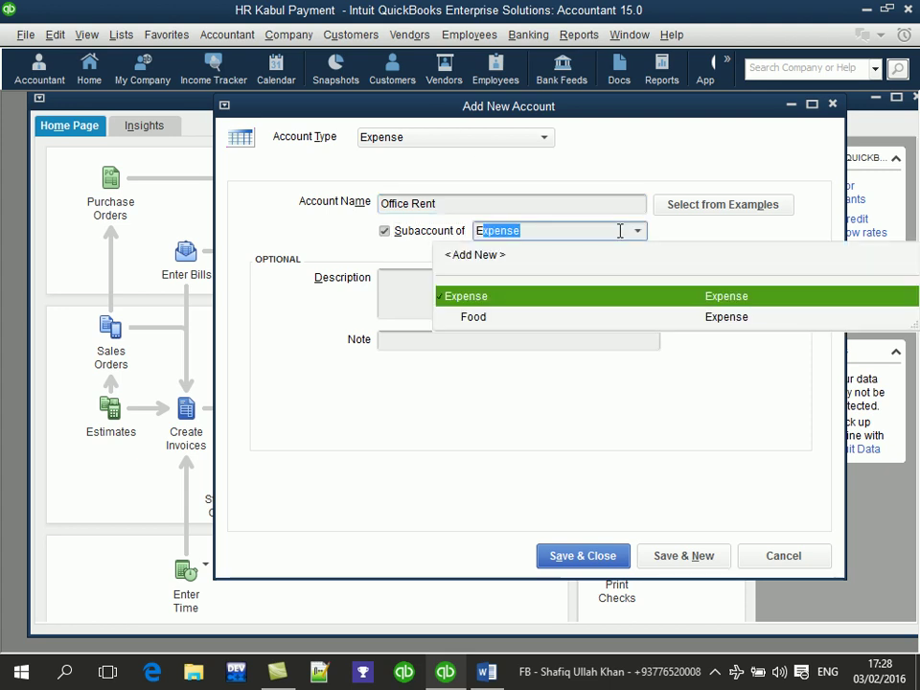
click(579, 295)
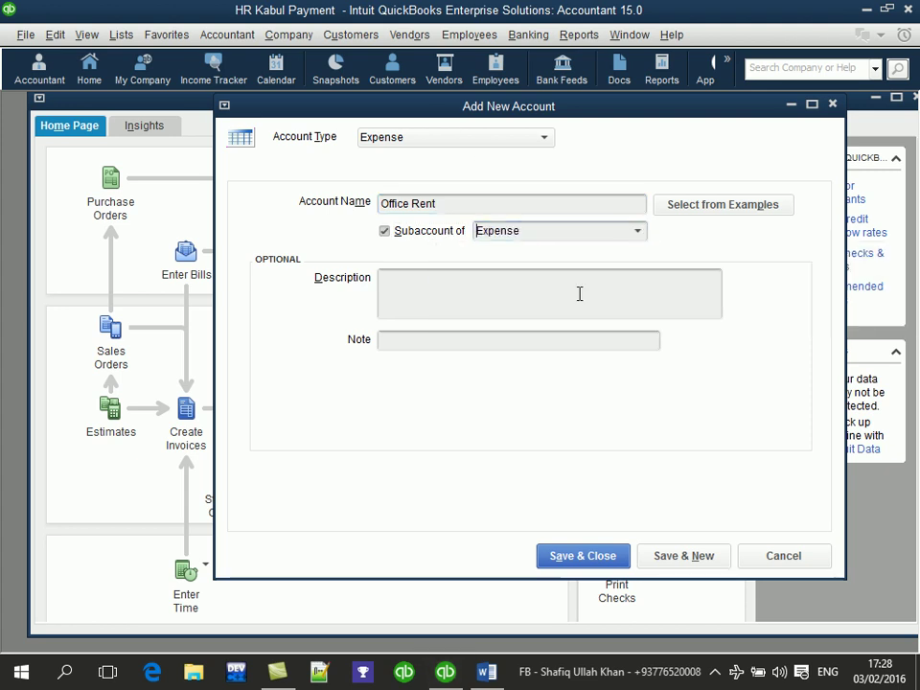
click(672, 558)
- Create the "Stationary" account as a subaccount of Expense and save it, continuing with a new blank account
text(Stationary)
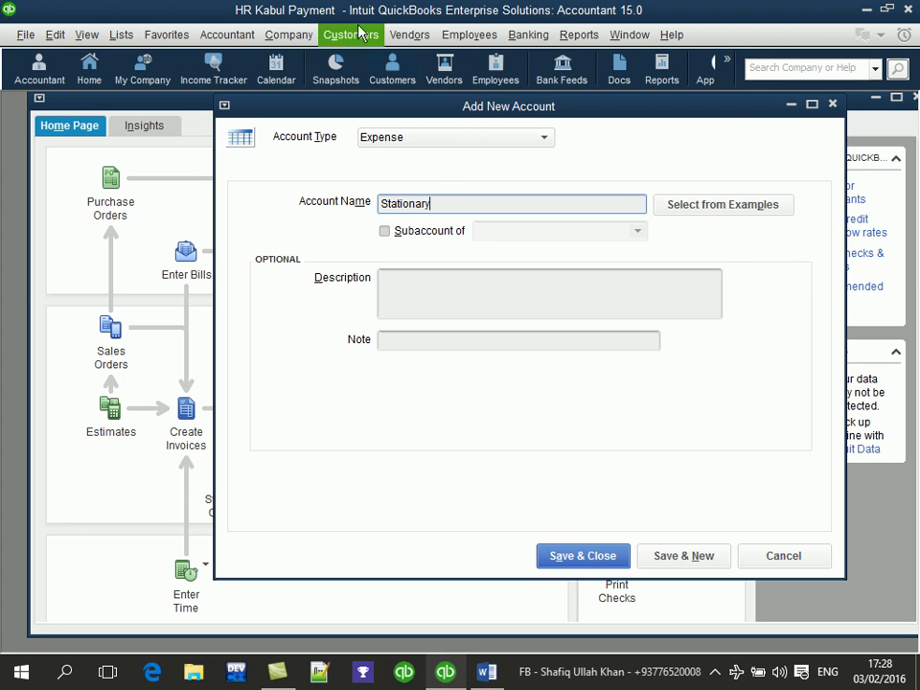
click(410, 231)
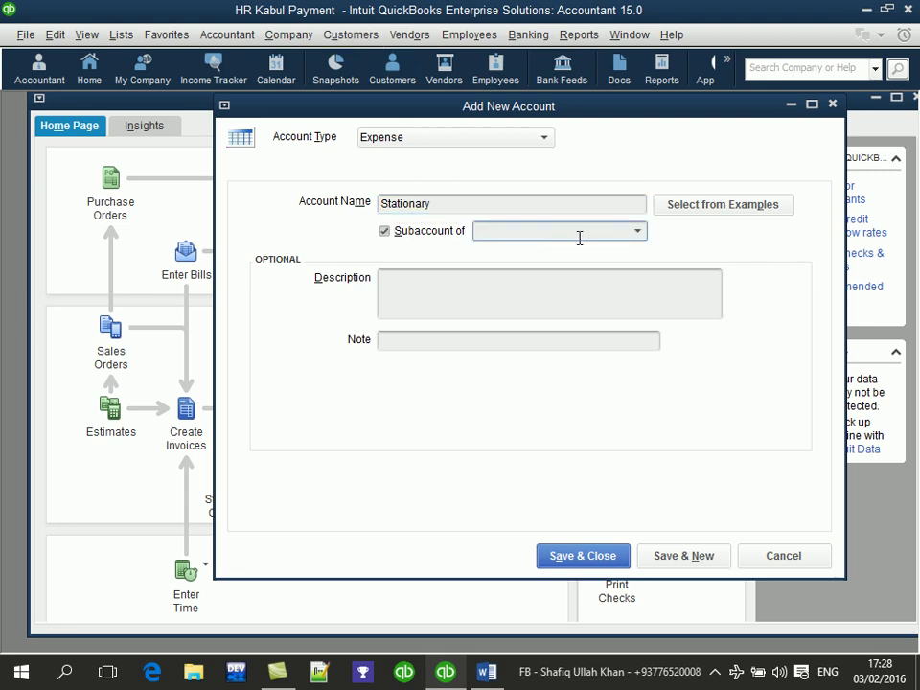
click(637, 232)
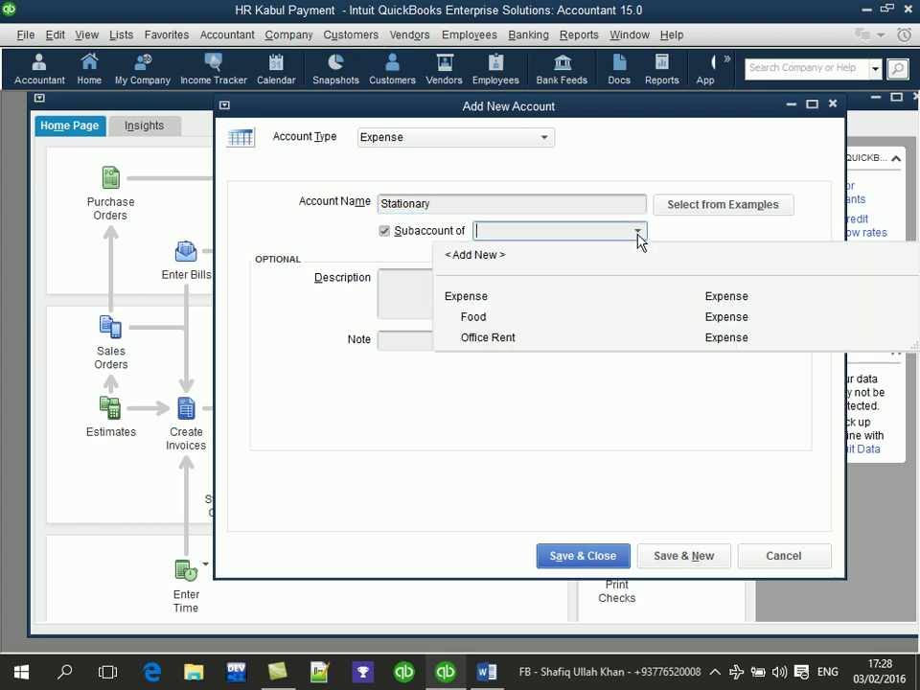
click(616, 296)
click(685, 554)
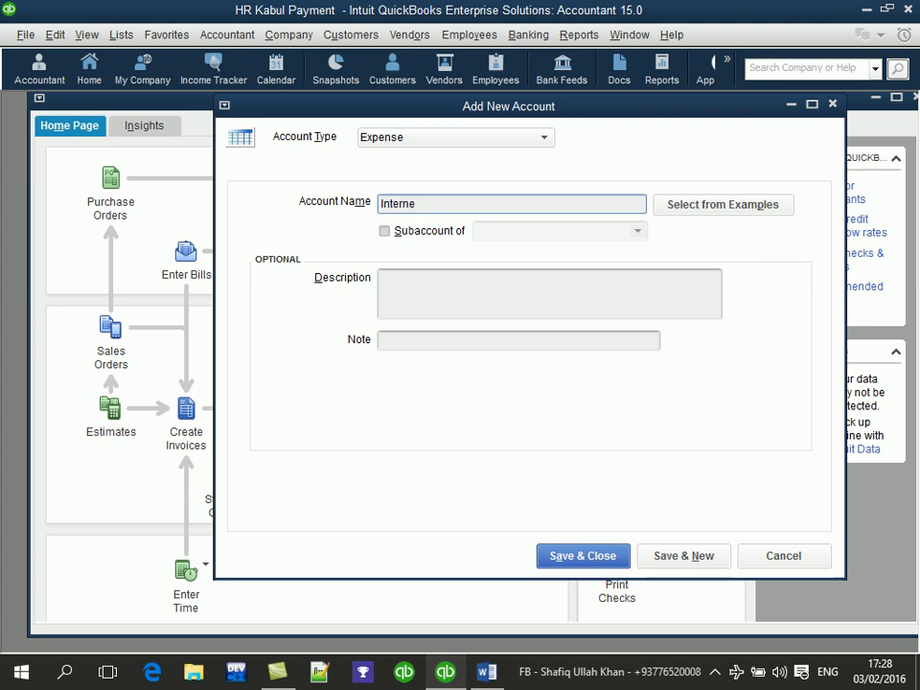
- Create the "Internet" account as a subaccount of Expense and save it, continuing with a new blank account
click(420, 234)
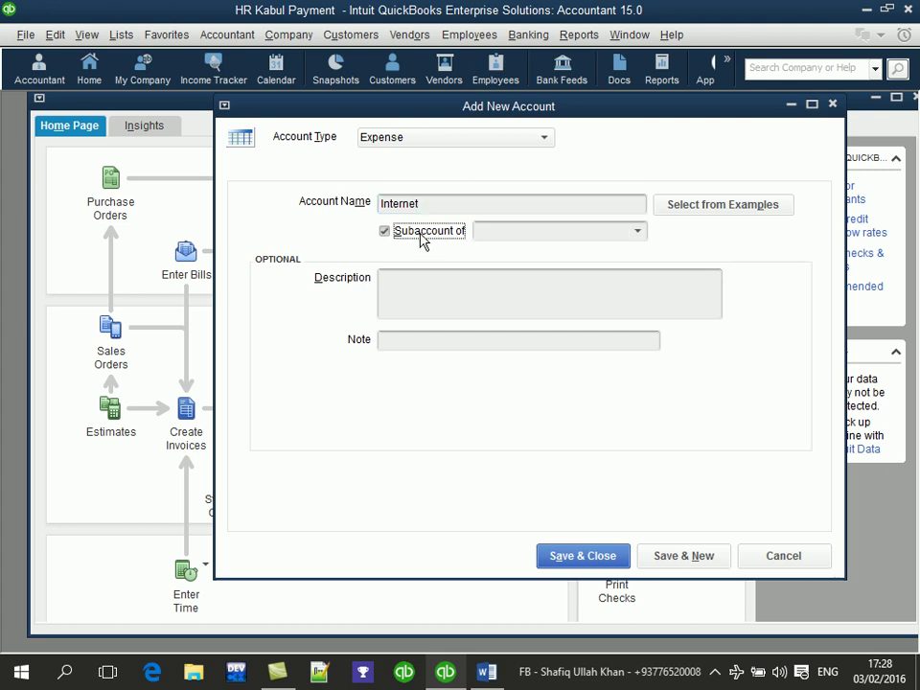
click(633, 234)
click(602, 293)
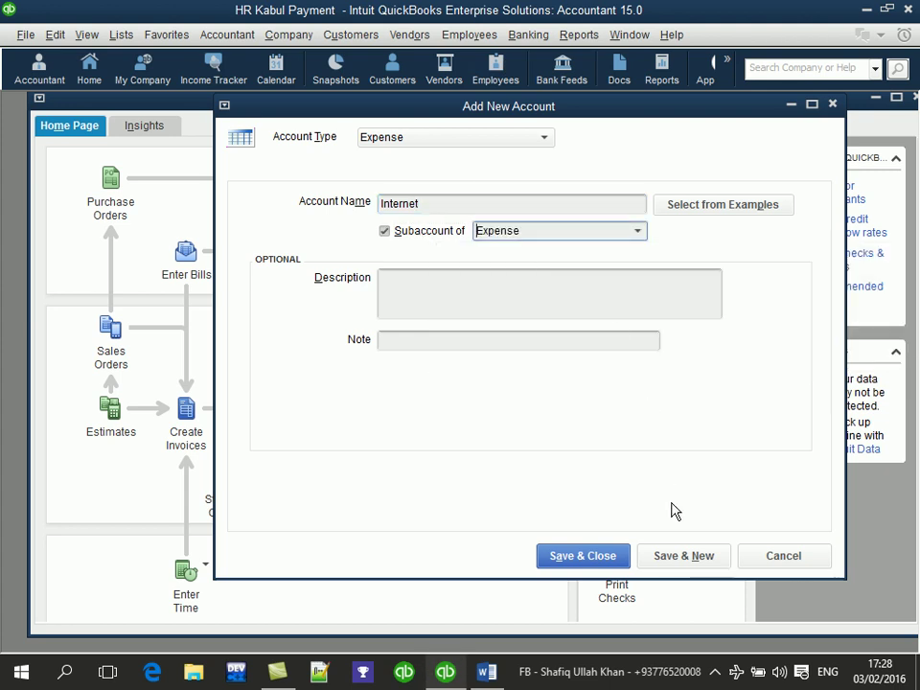
click(680, 555)
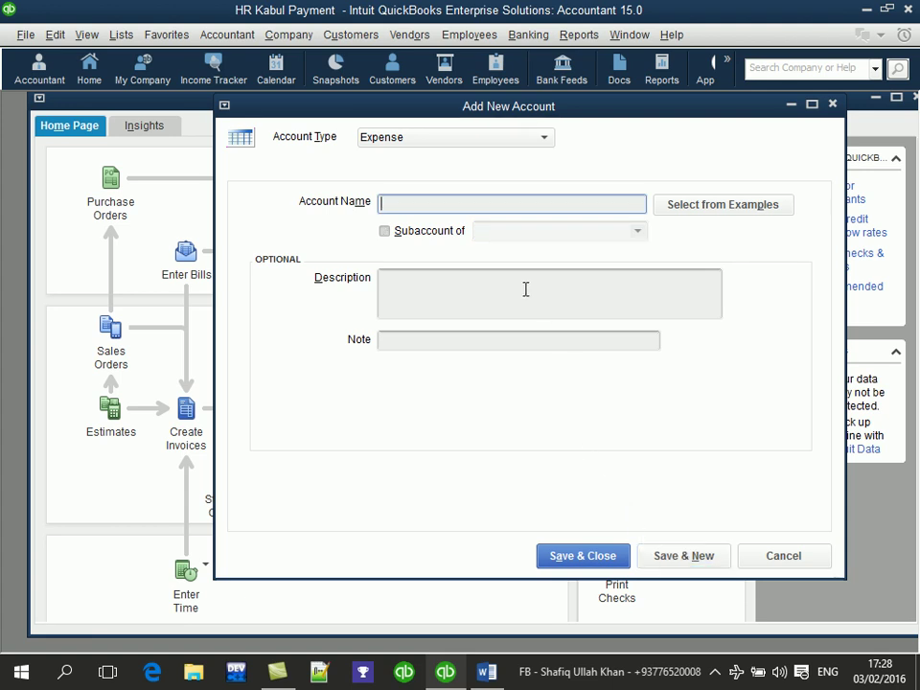
- Create the "PhoneCard" account as a subaccount of Expense, save it and close the new account form
text(PhoneCard)
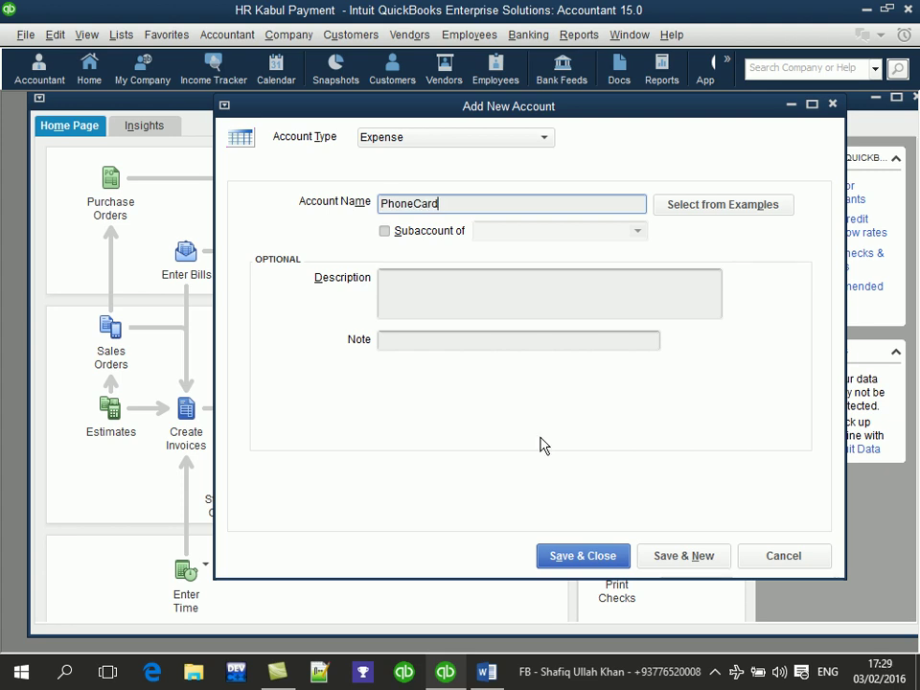
click(412, 237)
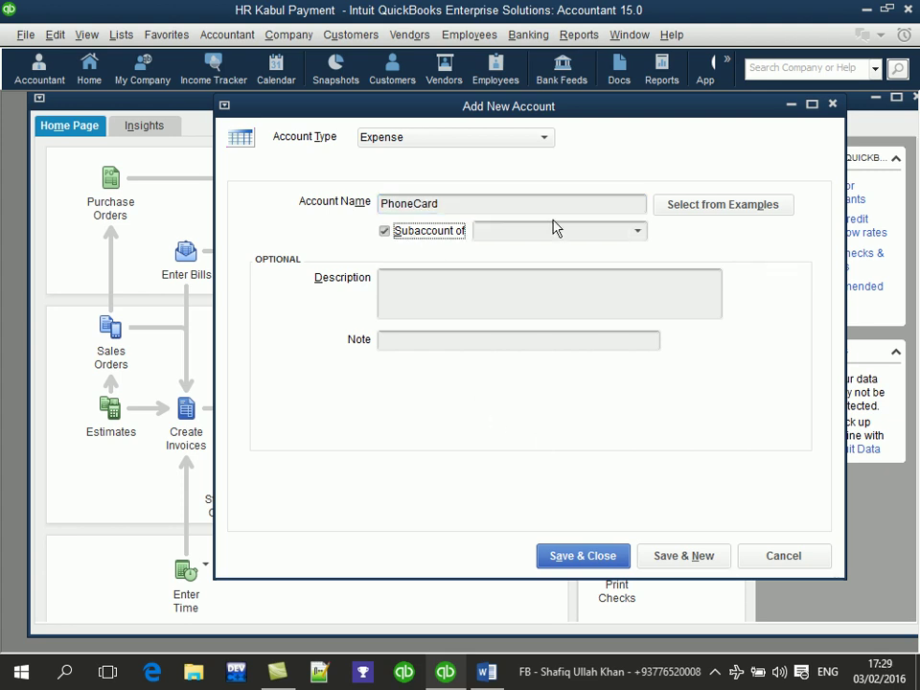
click(634, 233)
click(602, 299)
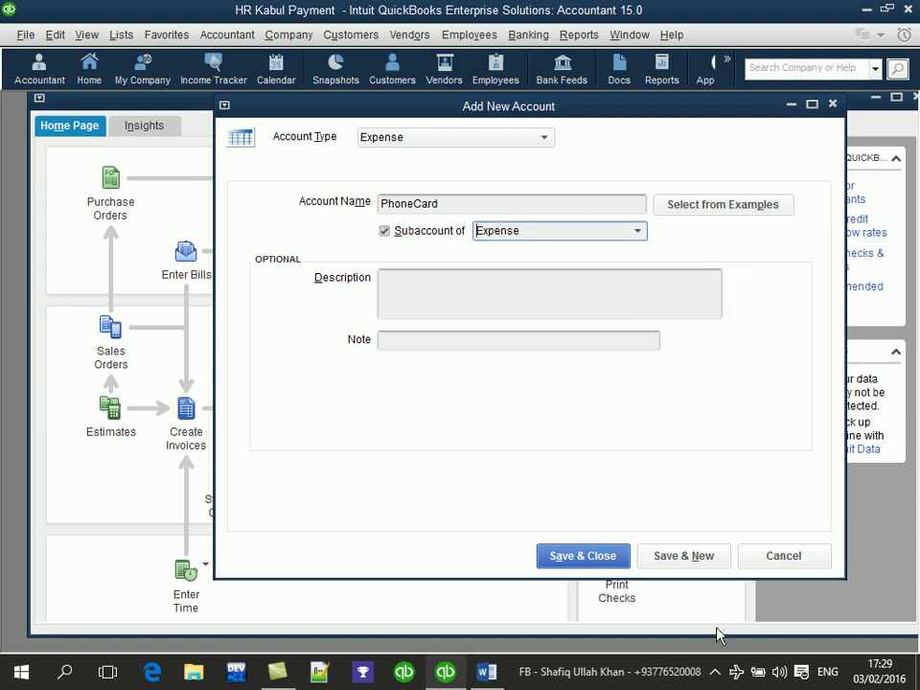
click(682, 558)
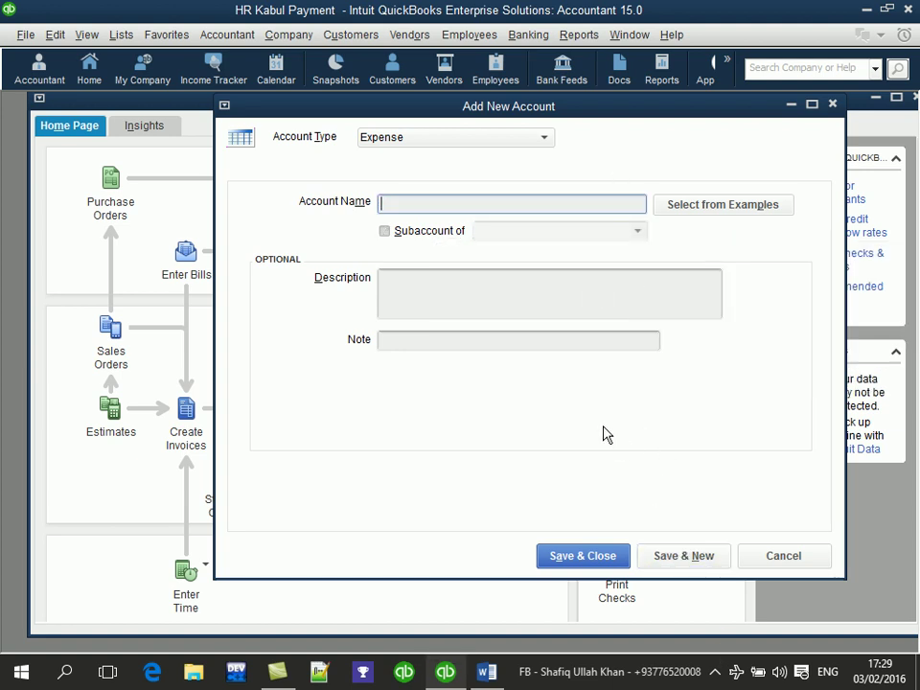
click(604, 566)
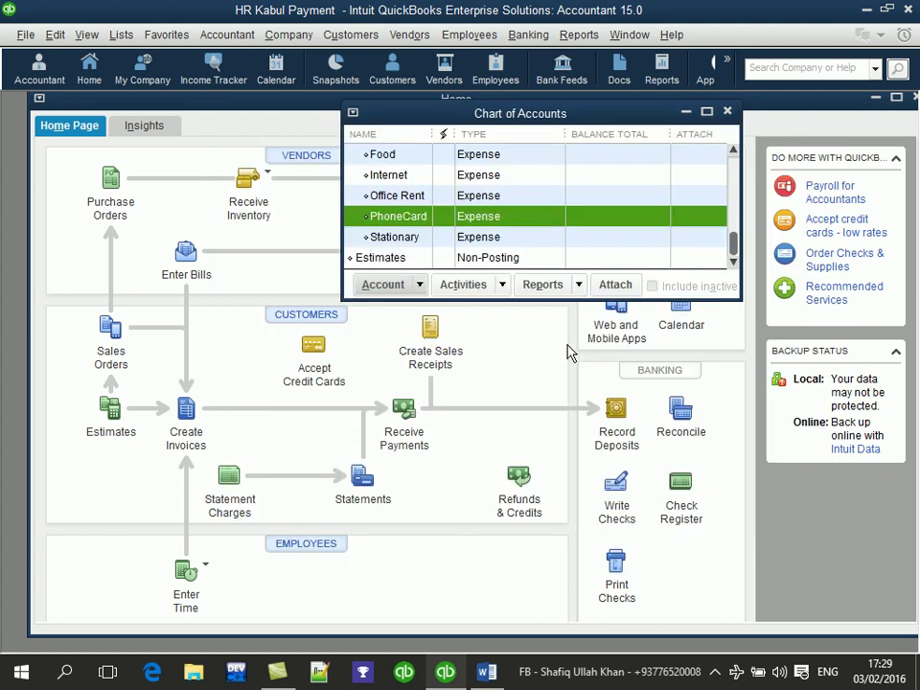
- Create the "DIT Training" account of type Income as a subaccount of Income:Fees and save it, continuing with a new blank account
click(706, 112)
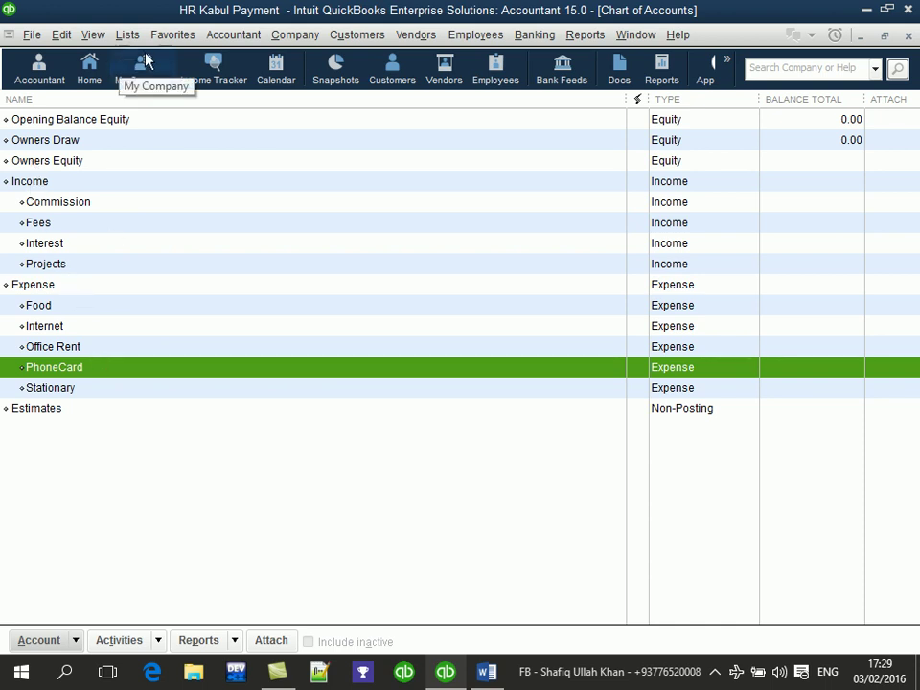
click(885, 36)
key(ctrl+n)
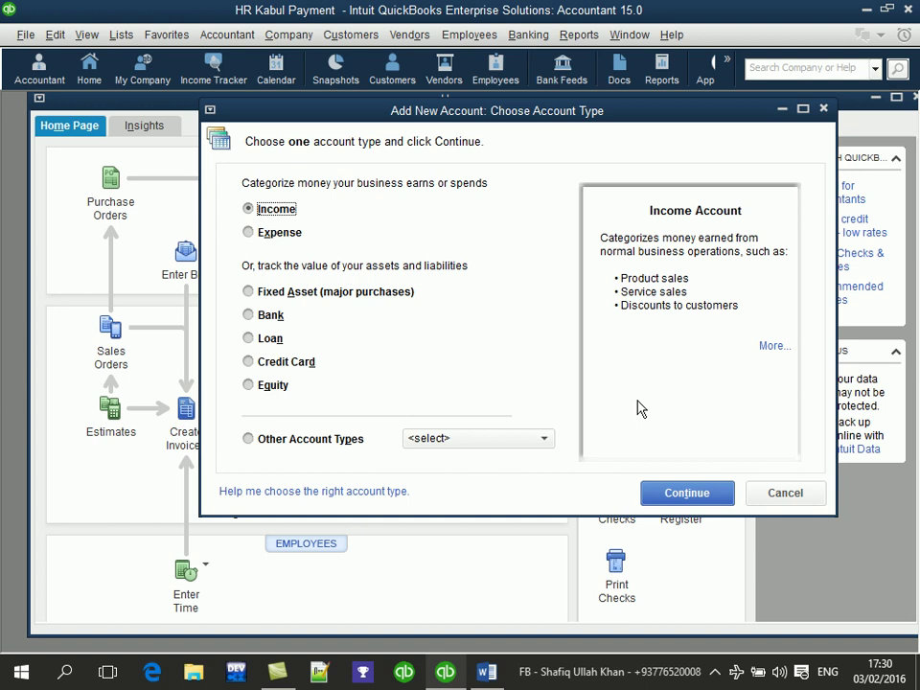
click(683, 491)
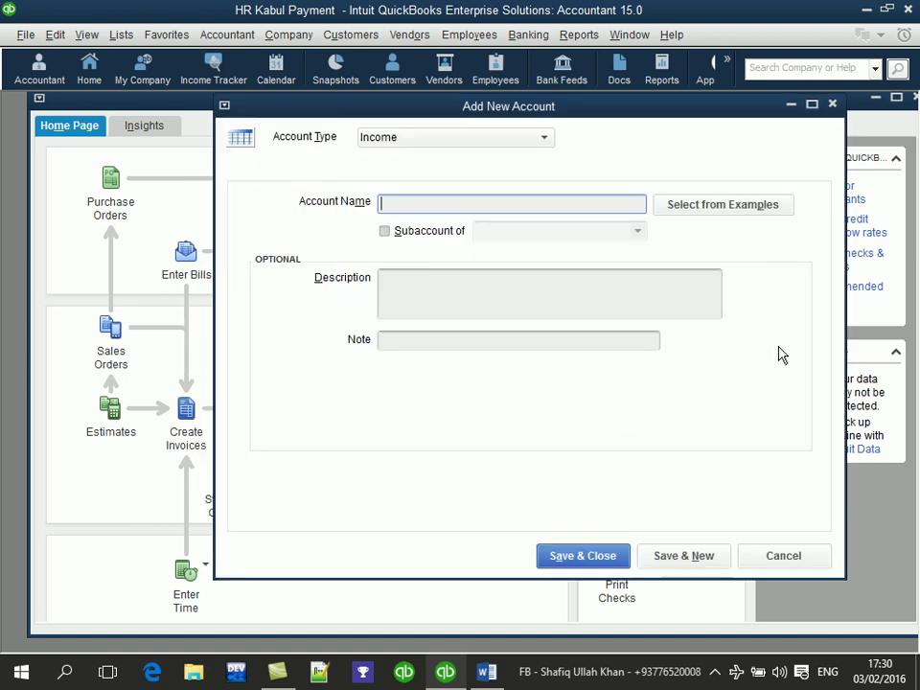
text(DIT Trainining)
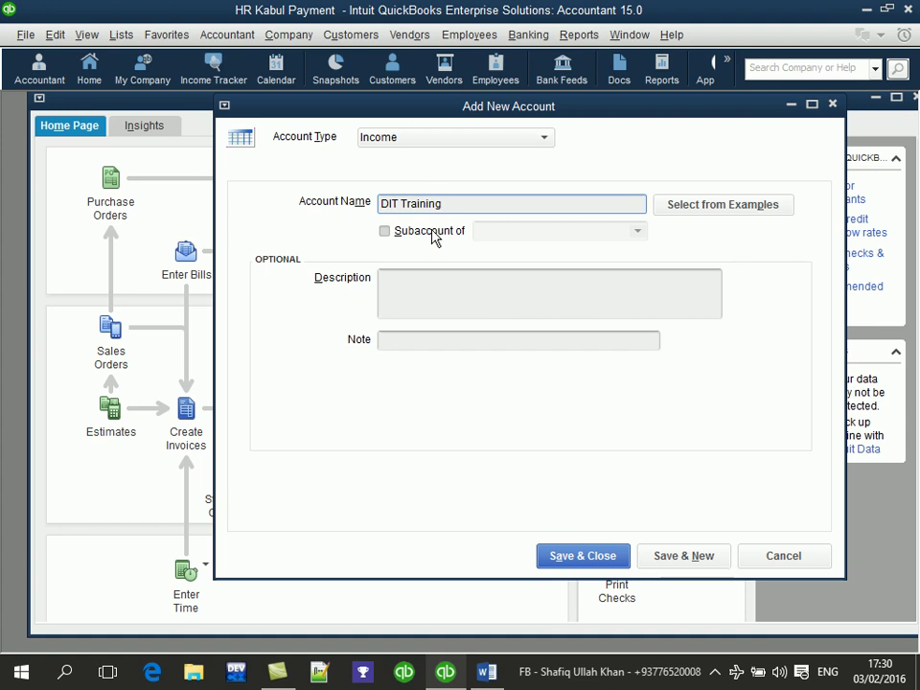
click(432, 237)
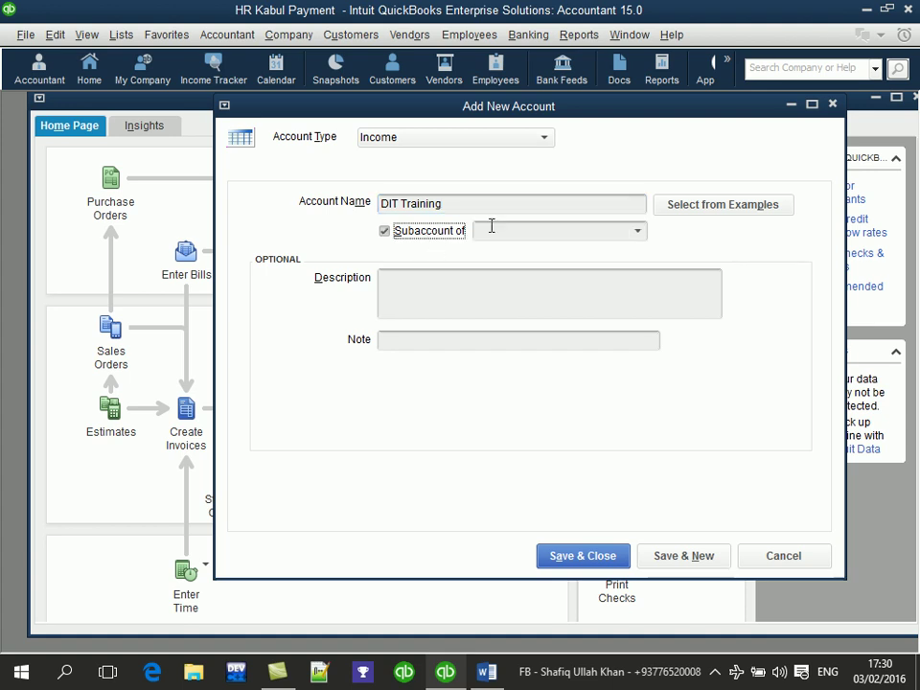
click(593, 235)
text(f)
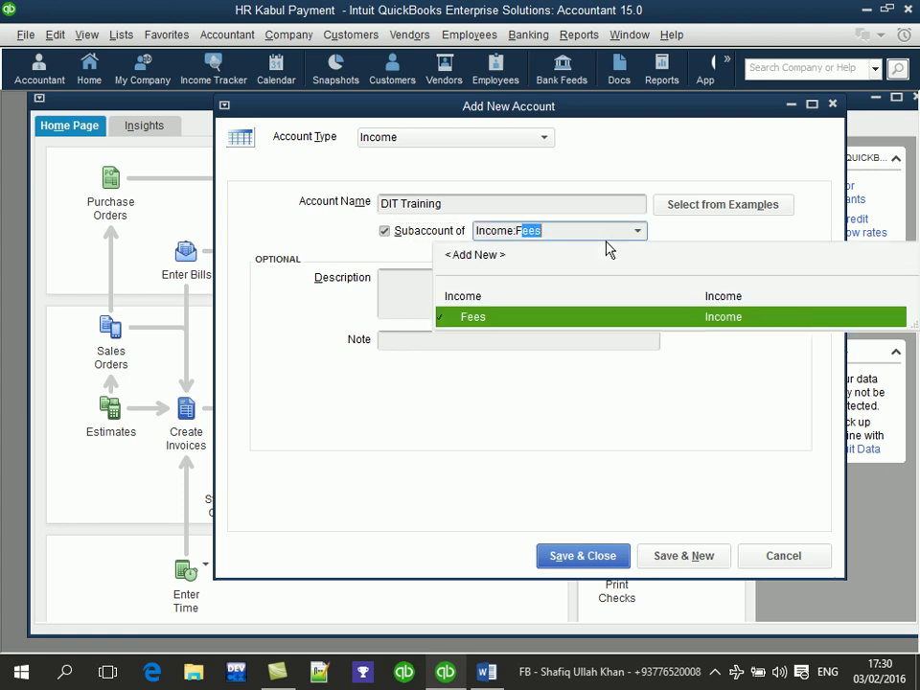
click(608, 317)
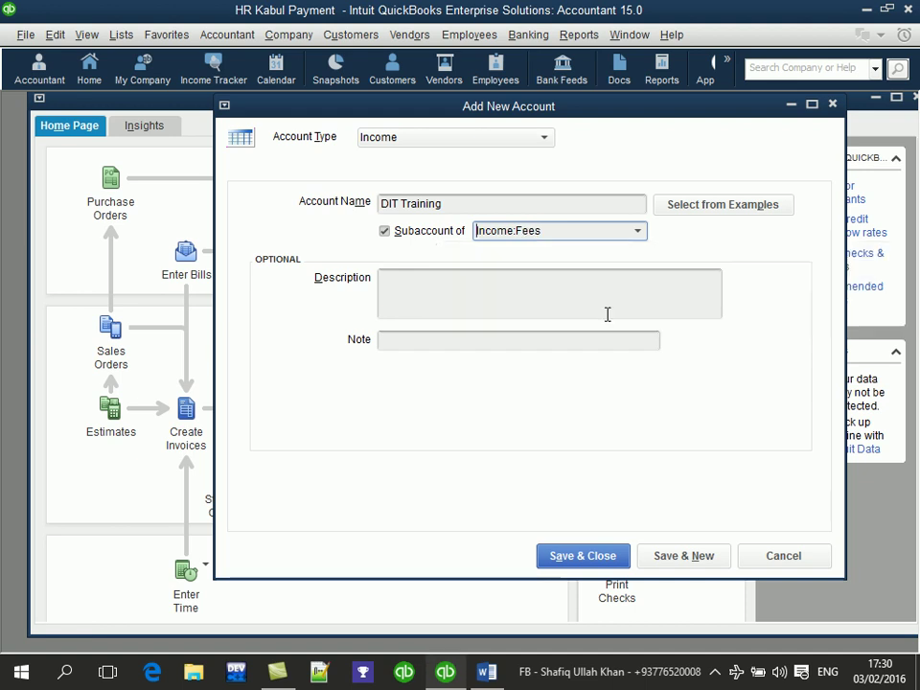
click(668, 562)
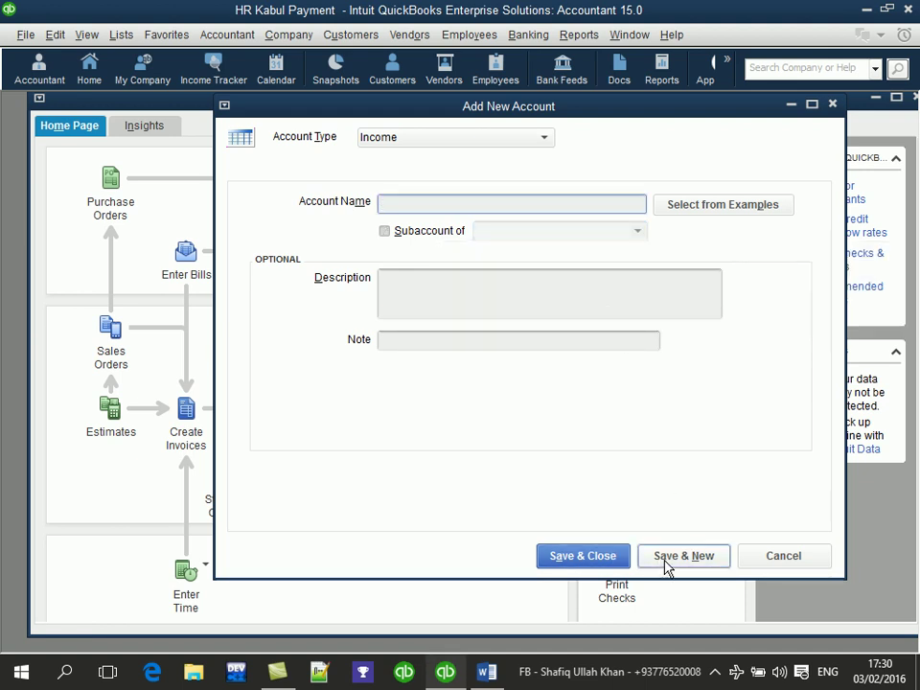
- Create the "QuickBooks" account as a subaccount of Income:Fees and save it, continuing with a new blank account
text(QuickBooks)
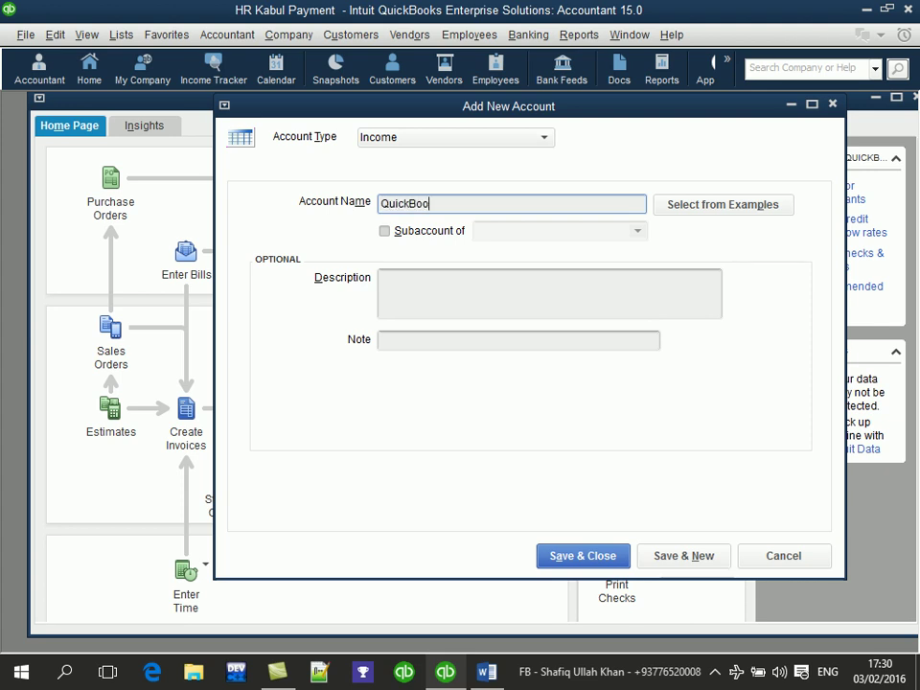
click(432, 233)
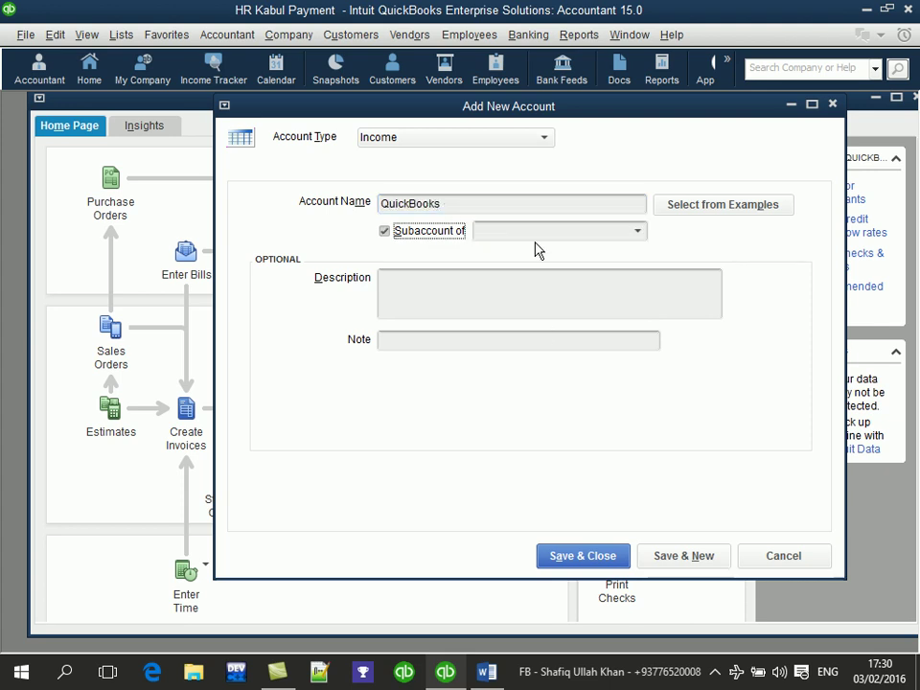
text(Fees)
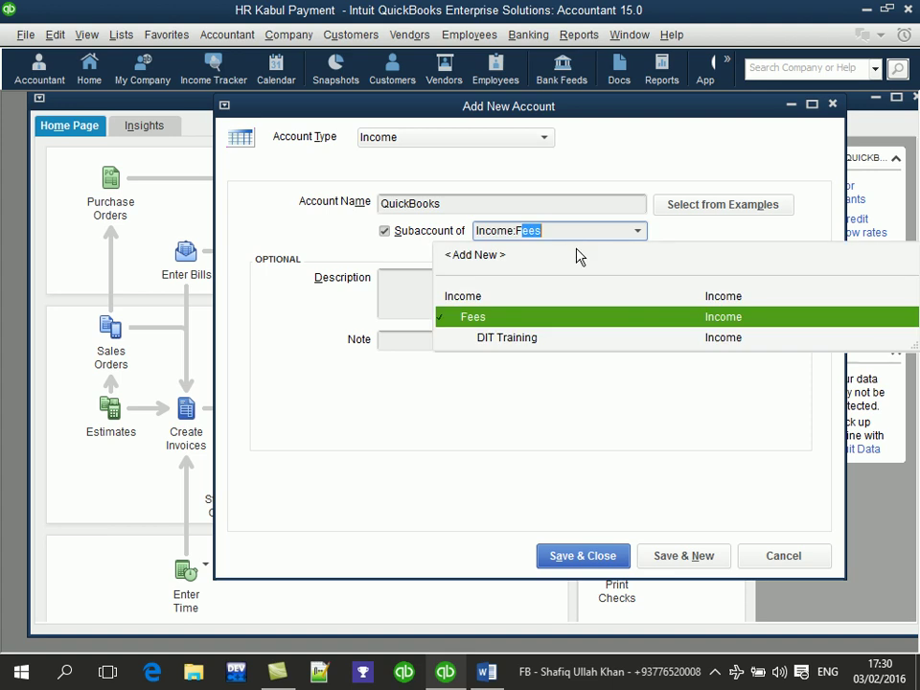
key(Tab)
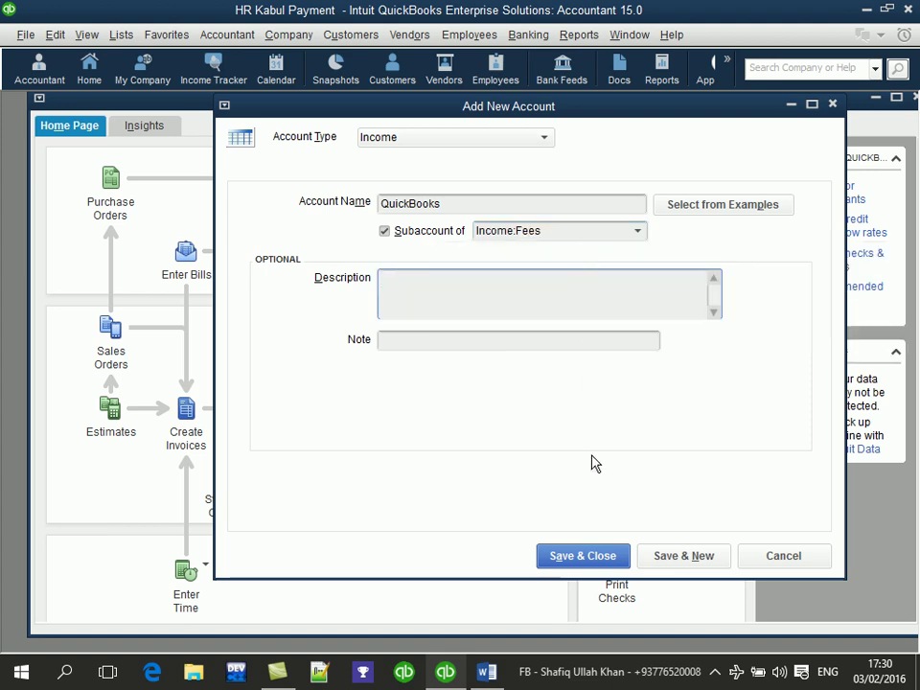
click(661, 558)
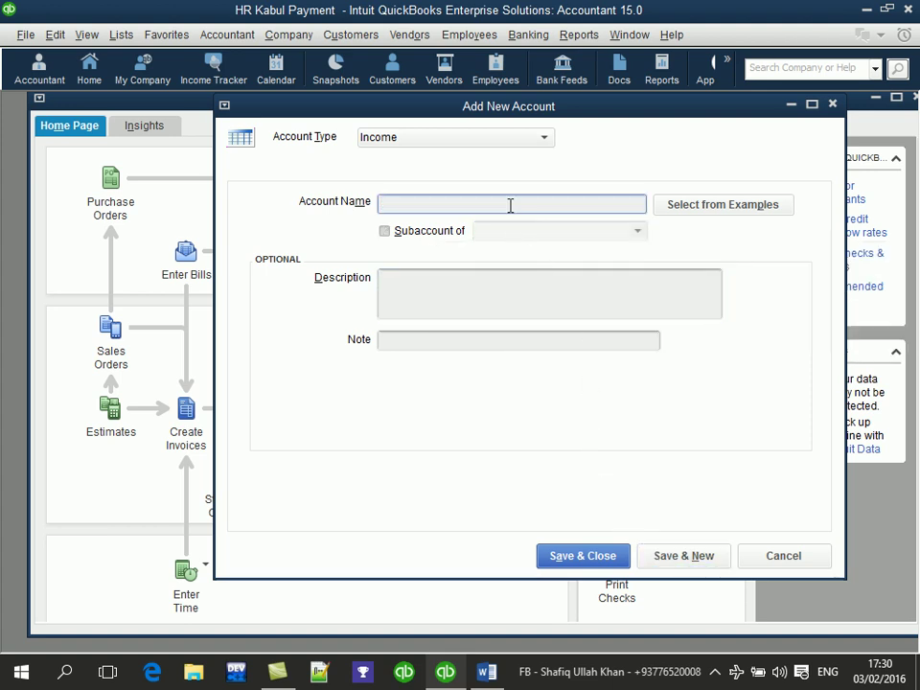
- Create the "CCNP" account as a subaccount of Income:Fees and save it, continuing with a new blank account
text(M)
key(BackSpace)
text(CCN)
click(441, 232)
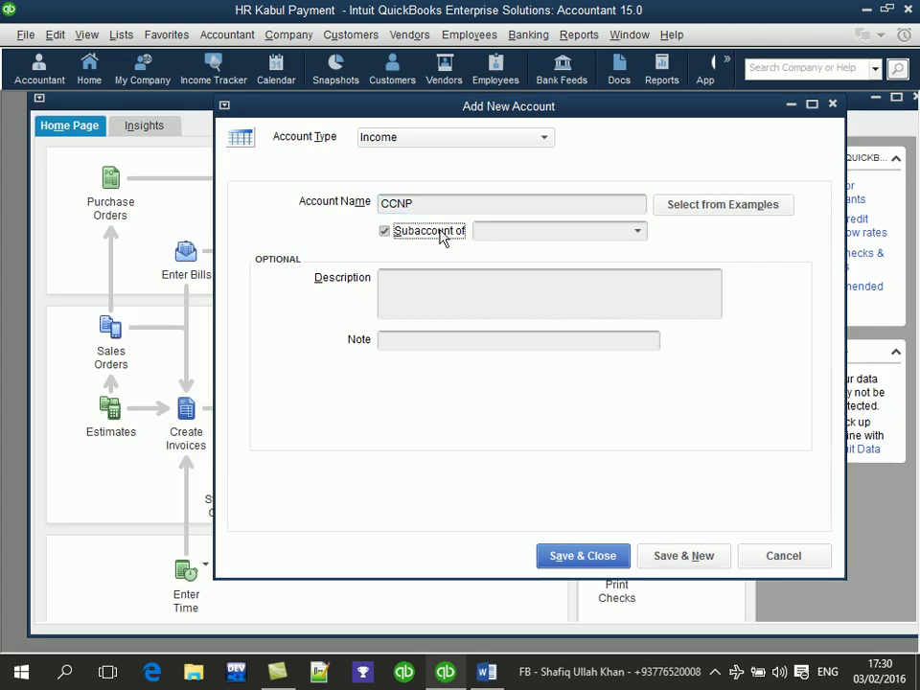
click(637, 231)
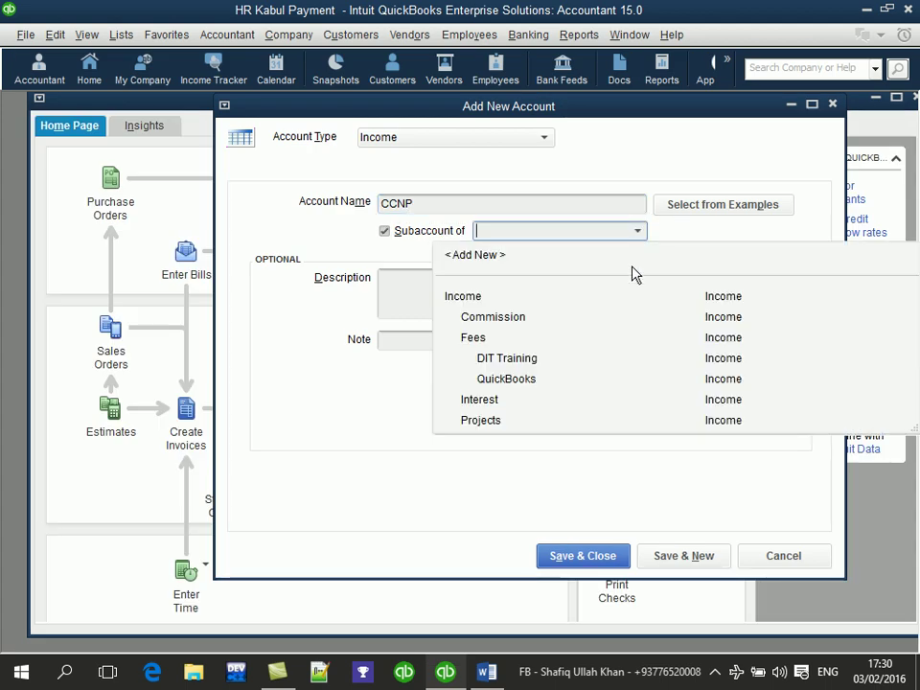
click(550, 339)
click(666, 562)
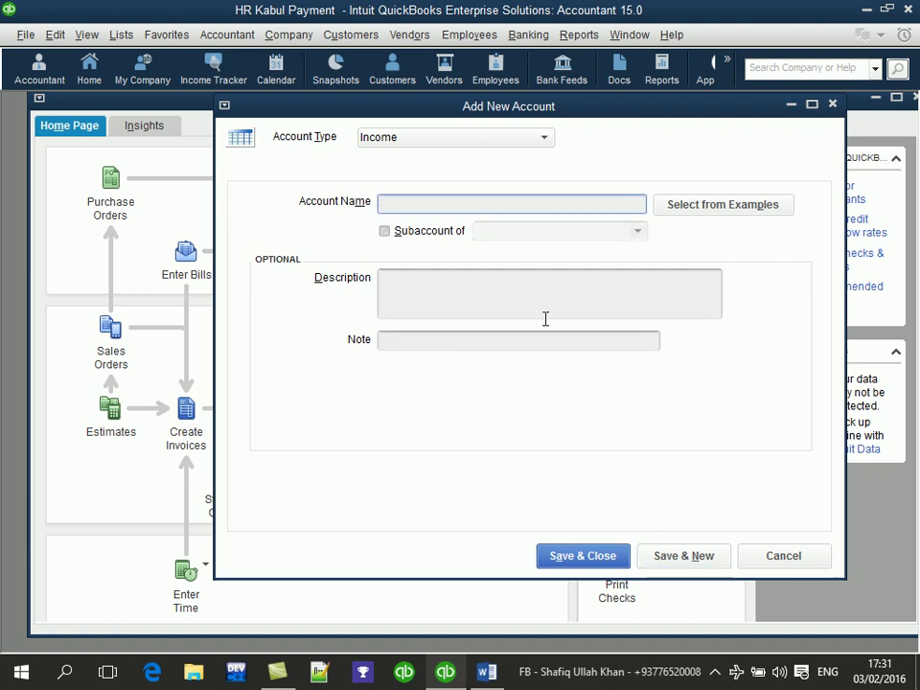
- Create the "Web Designing" account as a subaccount of Income:Fees and save it, continuing with a new blank account
click(476, 205)
text(Web Designin g)
key(BackSpace)
key(BackSpace)
click(427, 231)
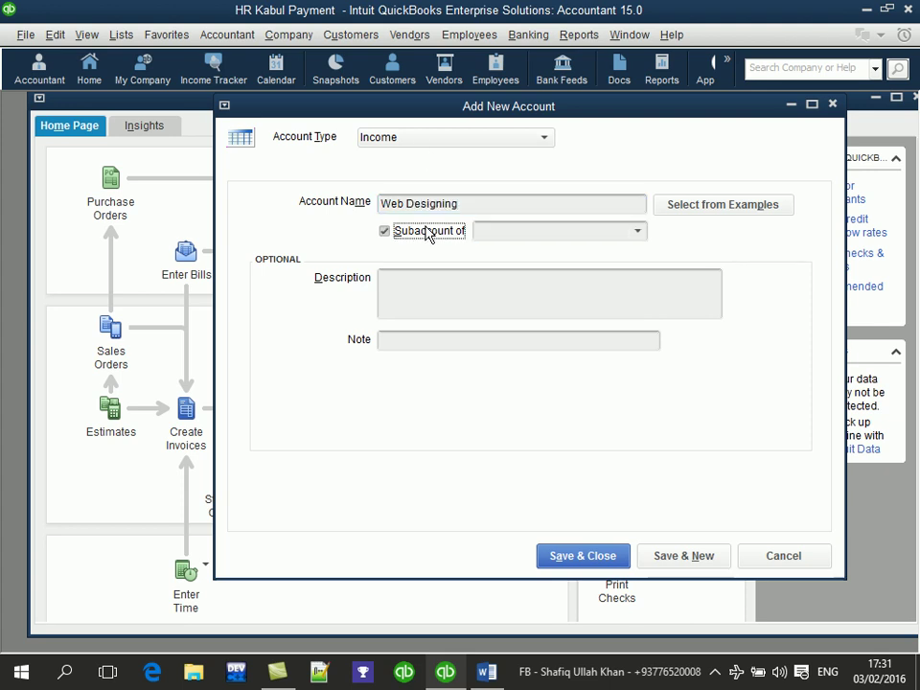
click(637, 232)
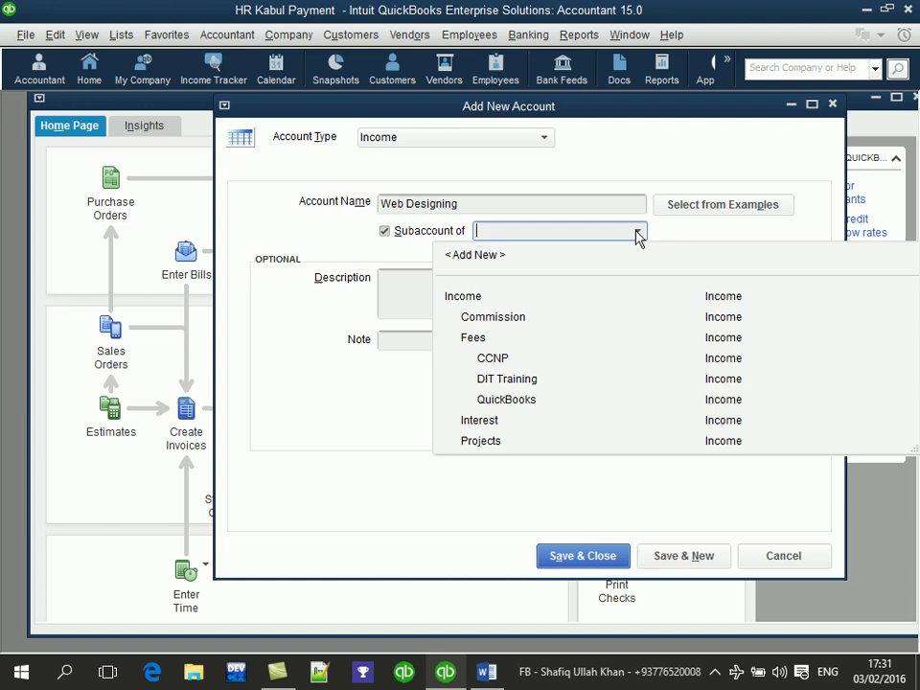
click(579, 337)
click(677, 555)
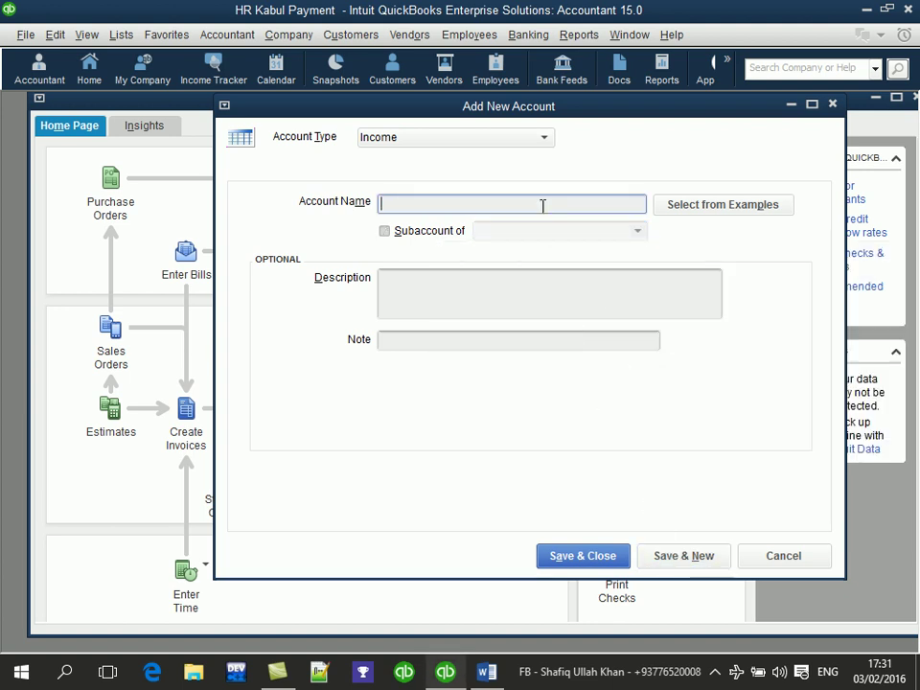
- Create the "Programming" account as a subaccount of Income:Fees, save it and close the new account form
text(Programming)
click(425, 230)
click(638, 230)
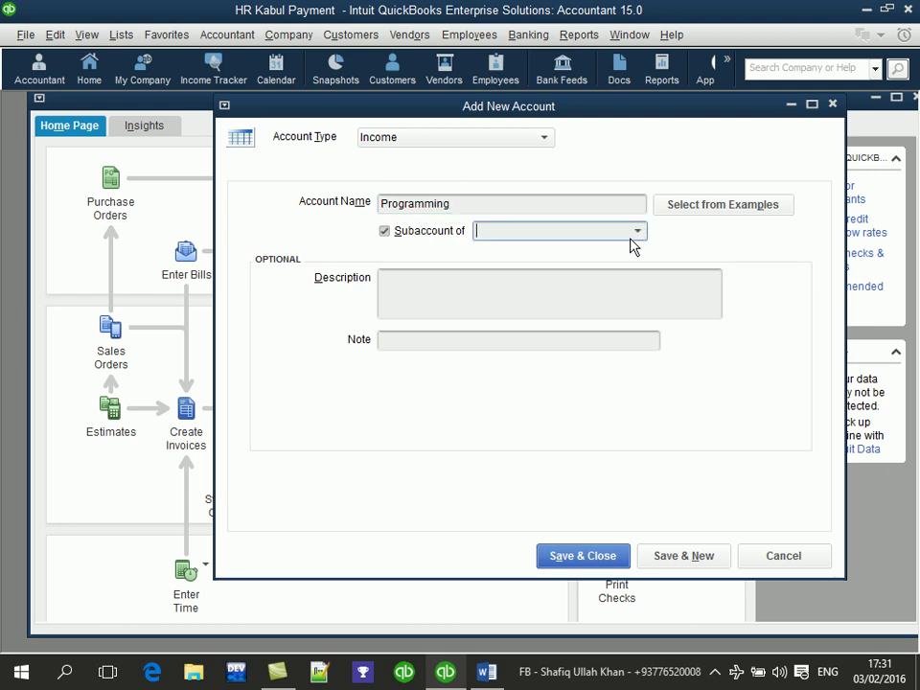
click(544, 338)
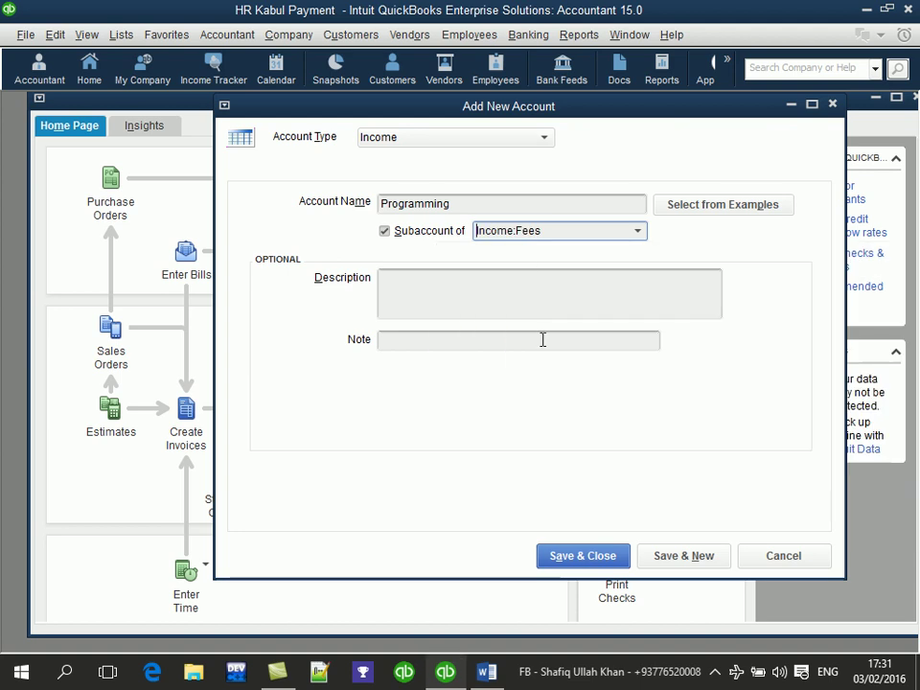
click(582, 556)
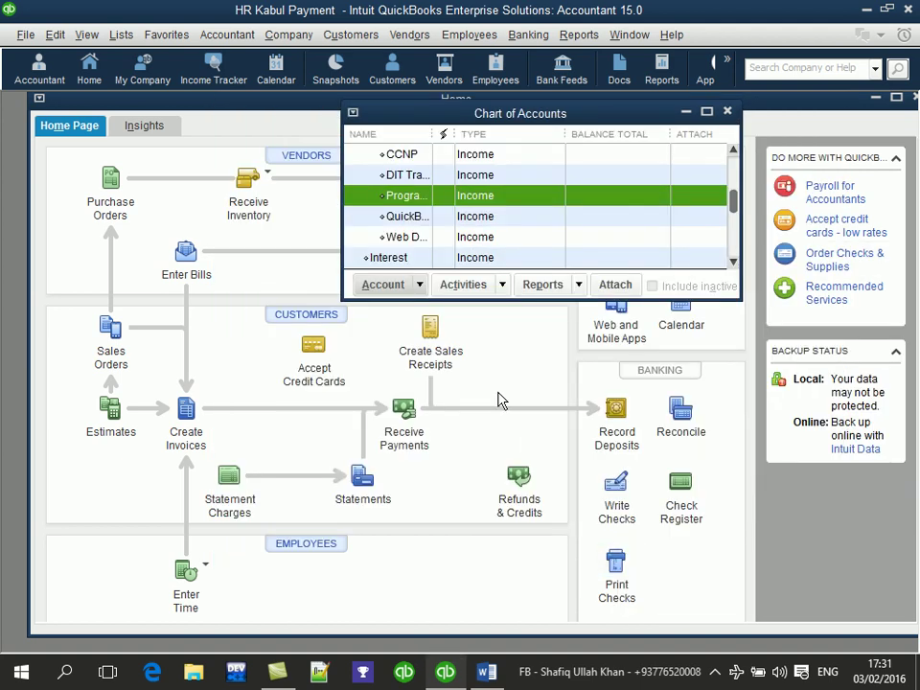
- Examine the full account hierarchy in an enlarged Chart of Accounts, then restore the list to its smaller size
key(super)
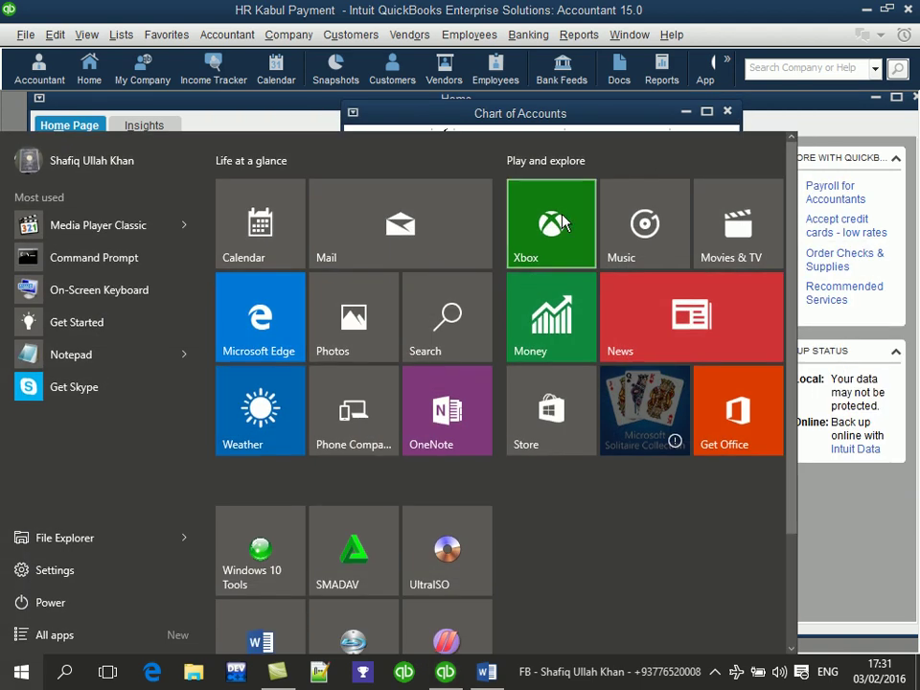
click(677, 117)
click(707, 112)
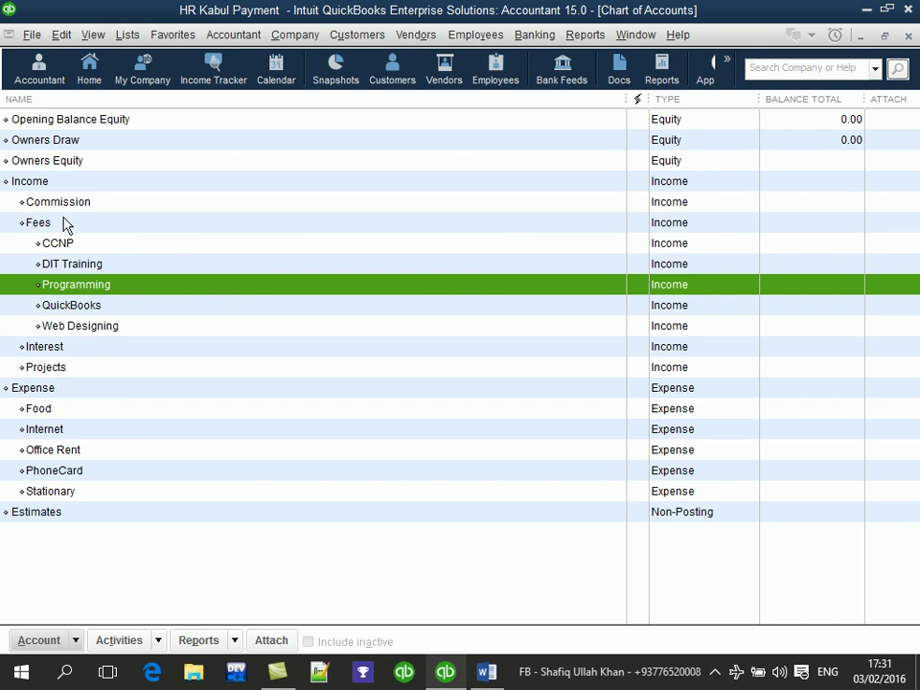
click(884, 36)
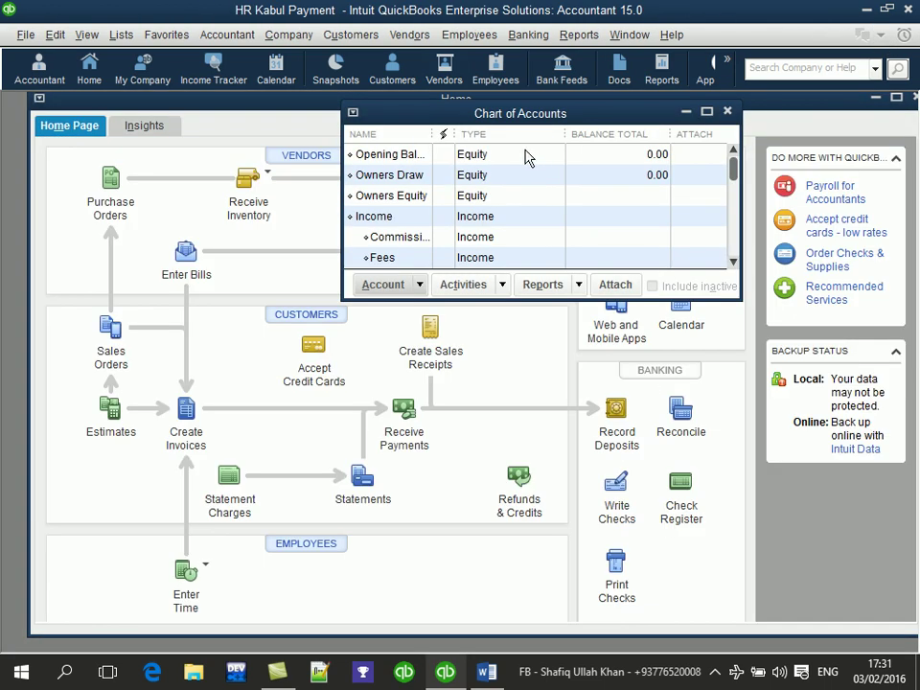
- Create a Bank account named "Islamic Bank", save and close it, and decline the online bank feed setup
click(403, 285)
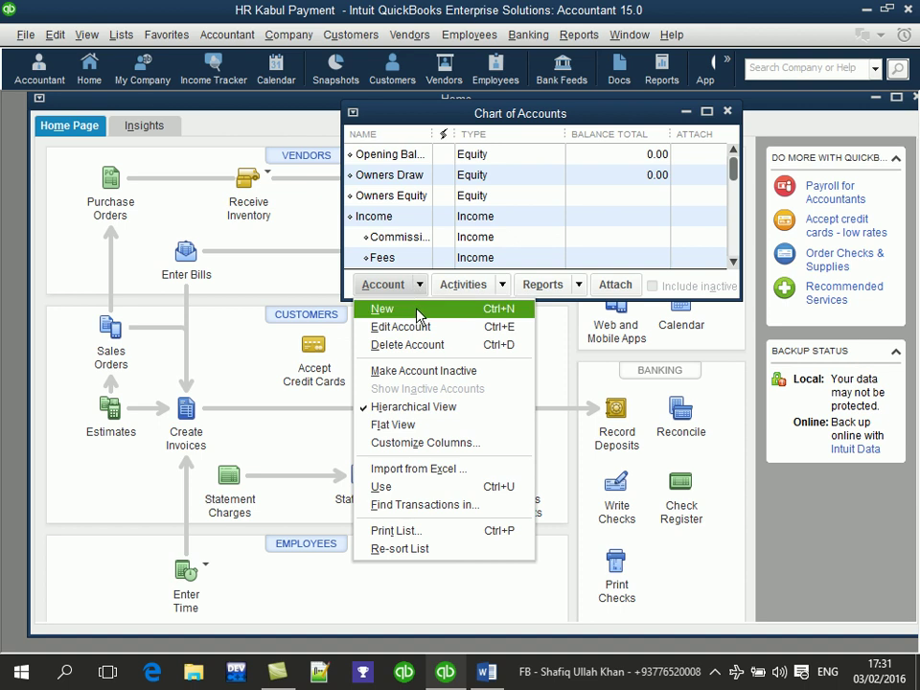
click(415, 311)
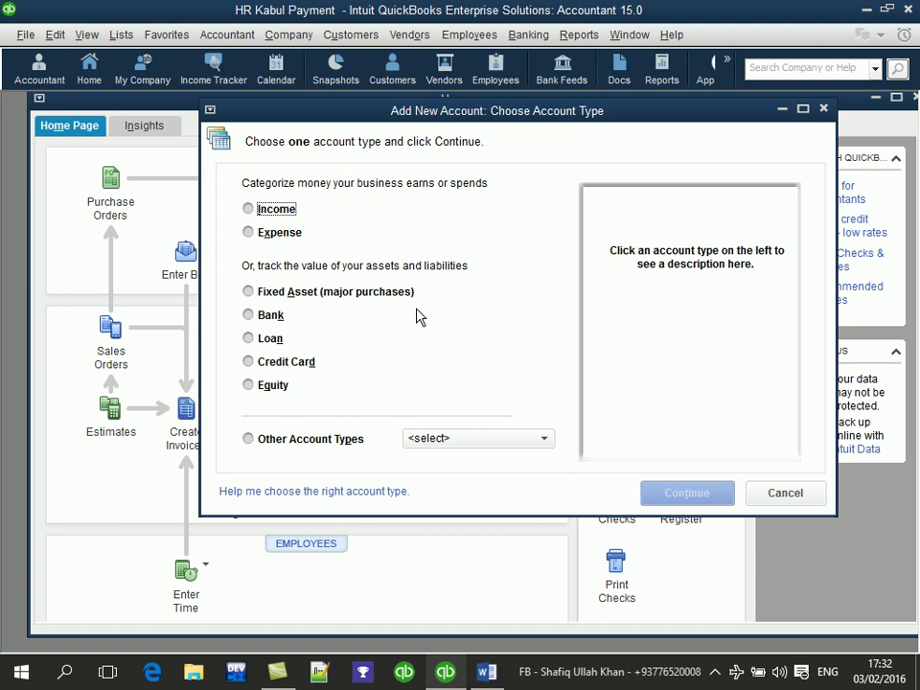
click(274, 319)
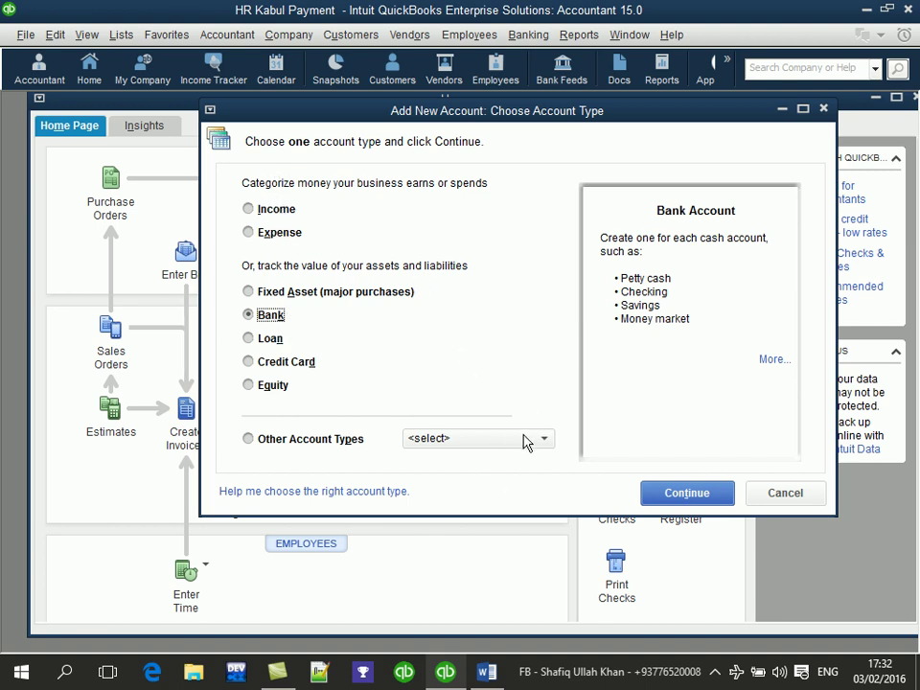
click(710, 492)
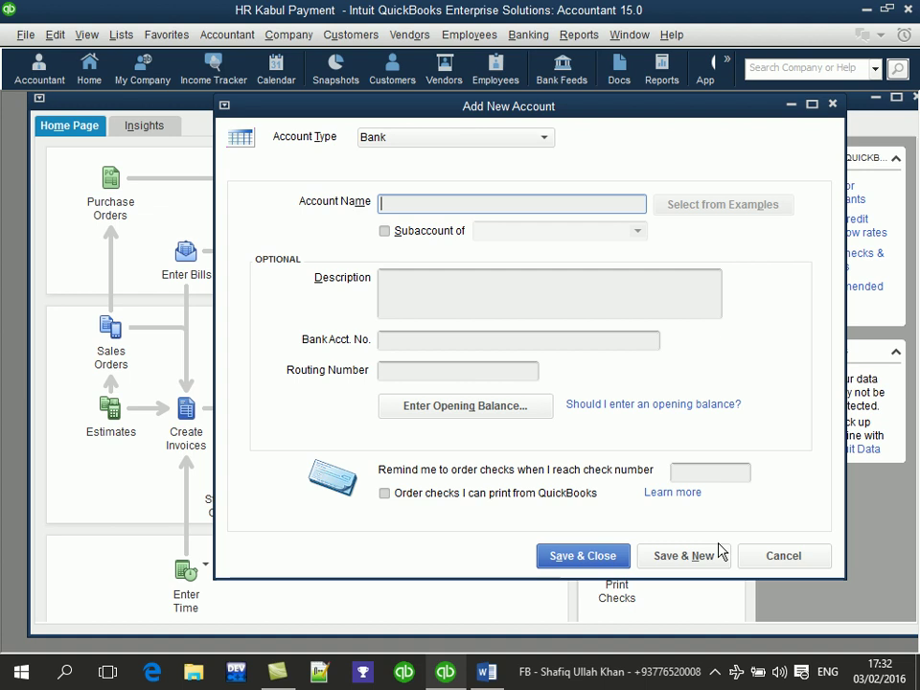
text(Islamic Bank)
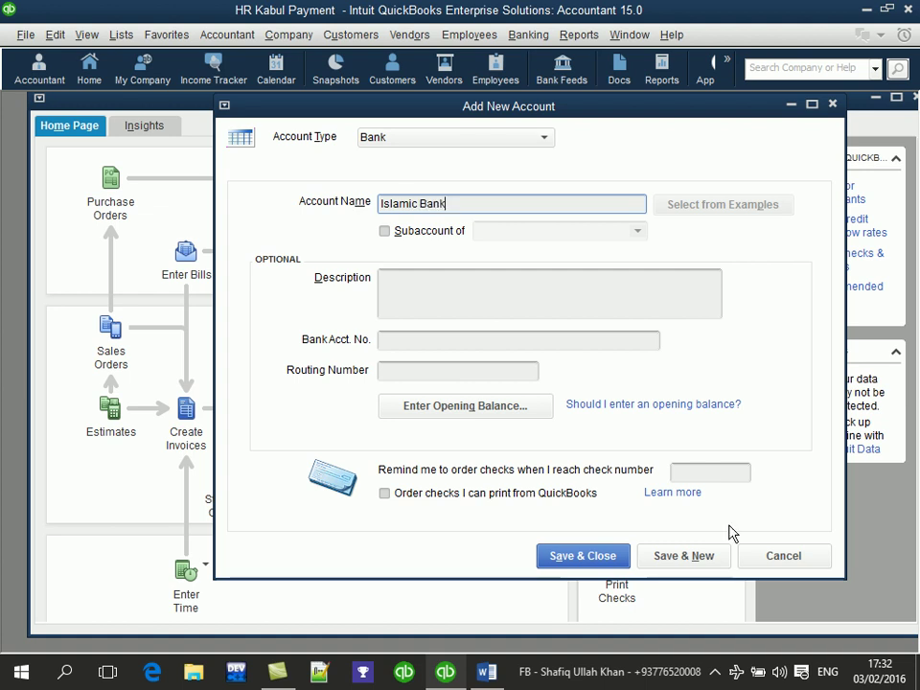
click(594, 562)
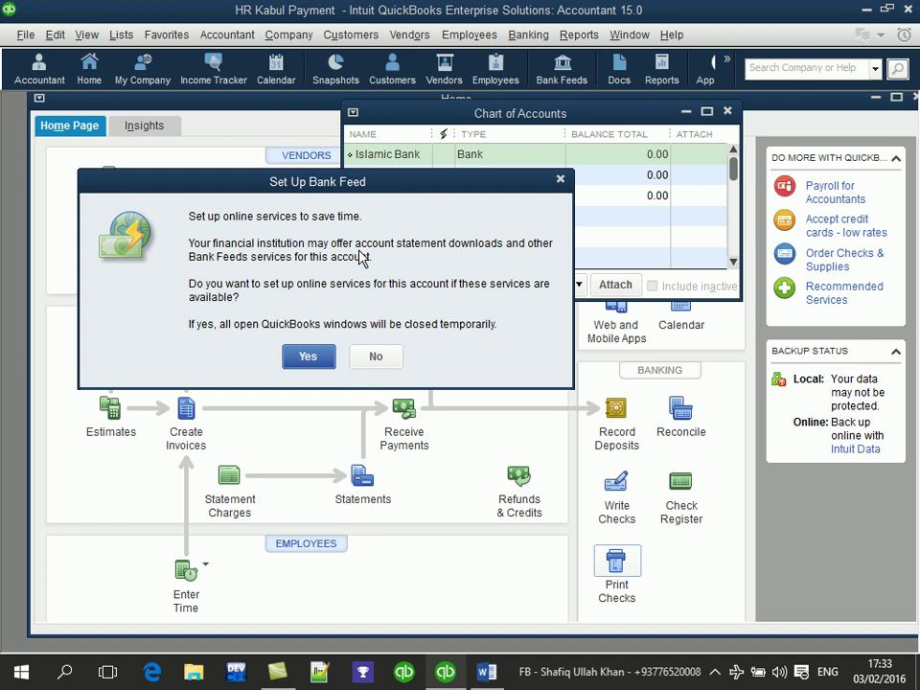
click(374, 356)
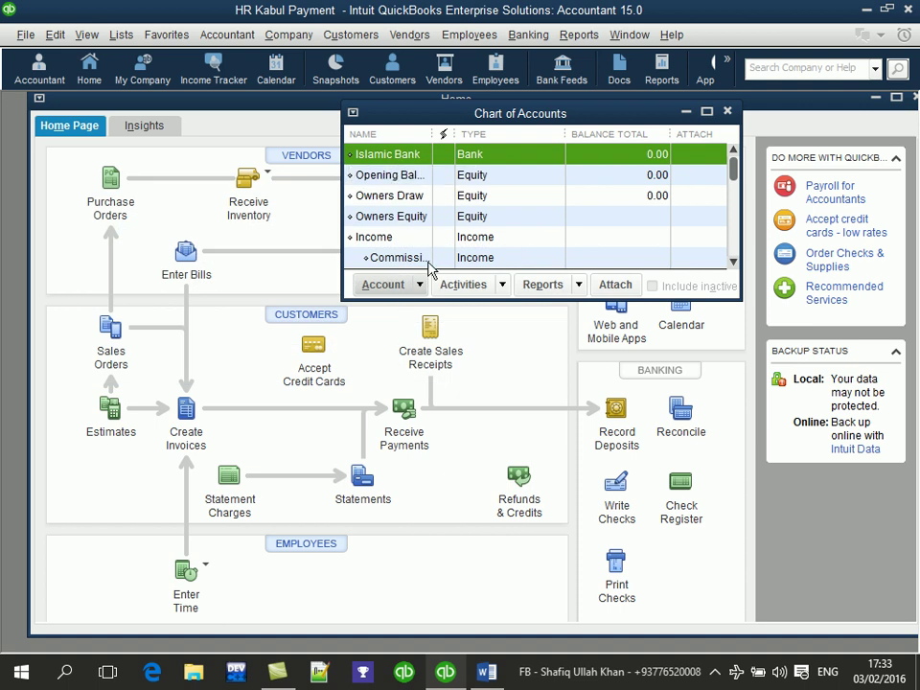
- Create a Bank account named "Cash on Hand", save and close it, and decline the online bank feed setup
key(ctrl+n)
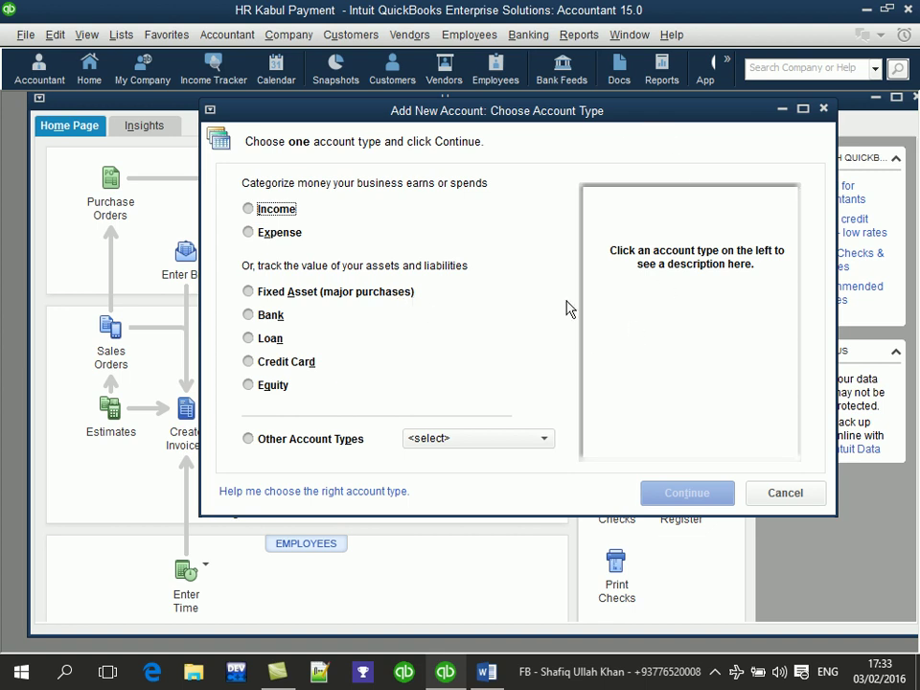
click(269, 316)
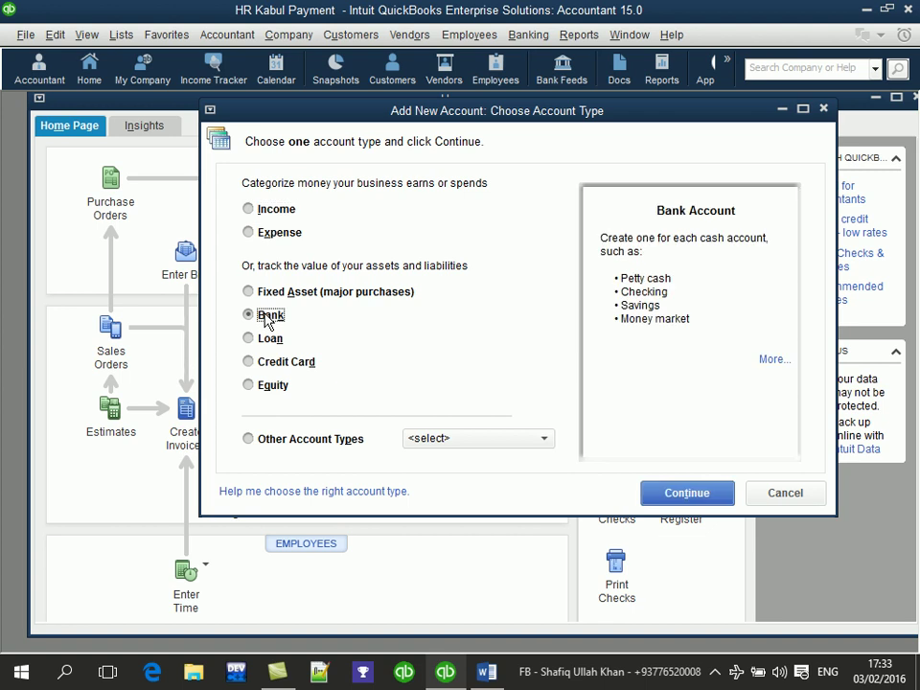
click(678, 489)
text(Cash on H)
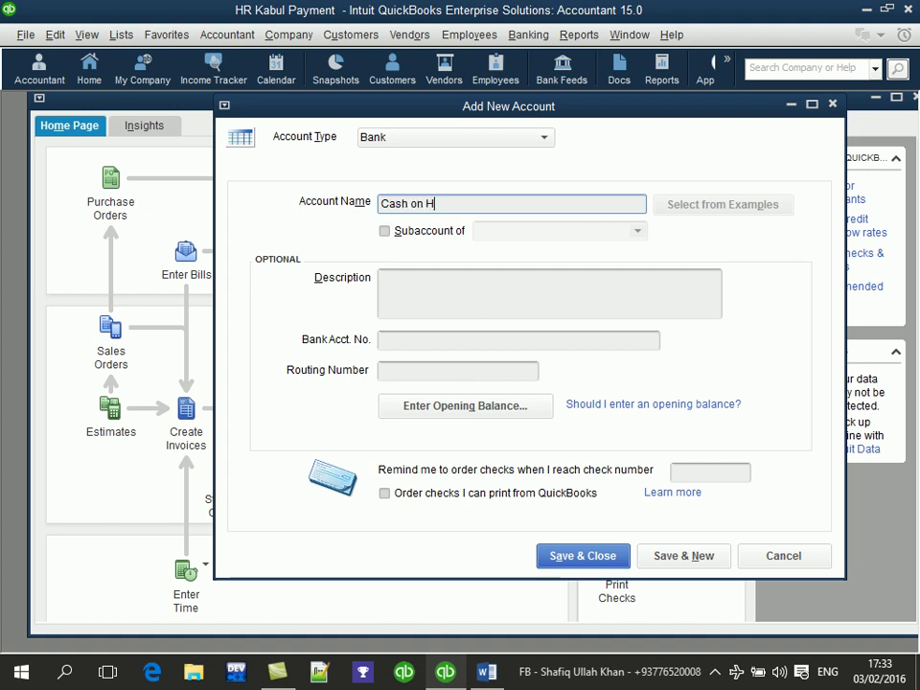
text(and)
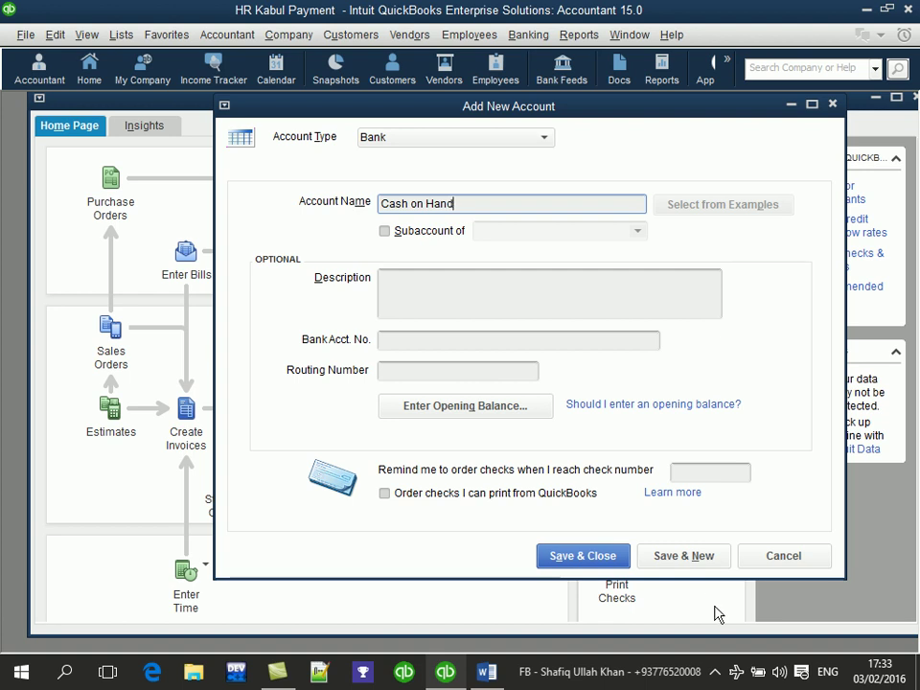
click(611, 558)
click(362, 362)
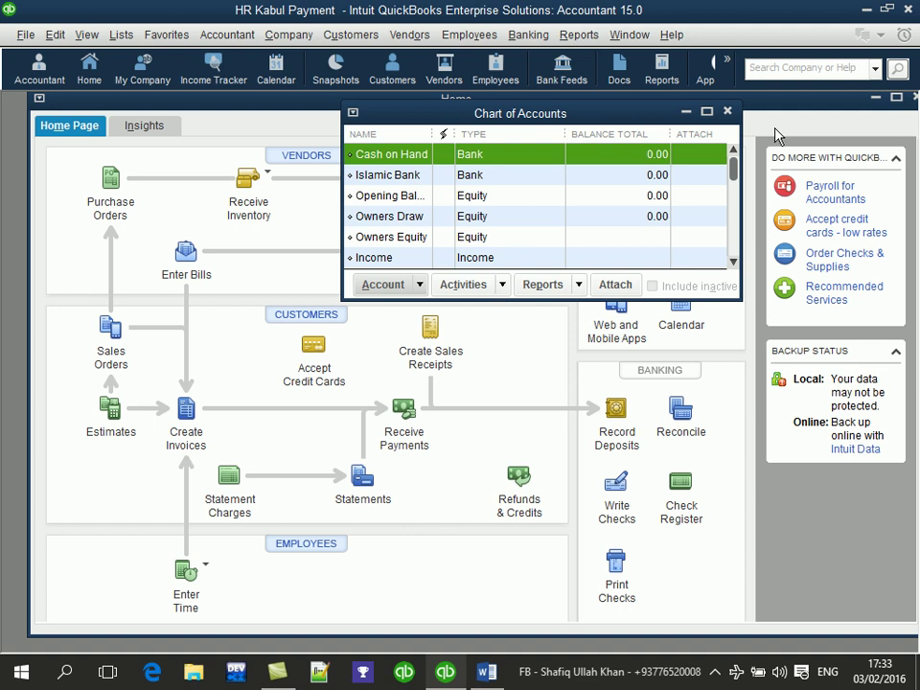
- Close the Chart of Accounts and switch to the Word document with the Owners' Equity and Owners draw definitions
click(729, 113)
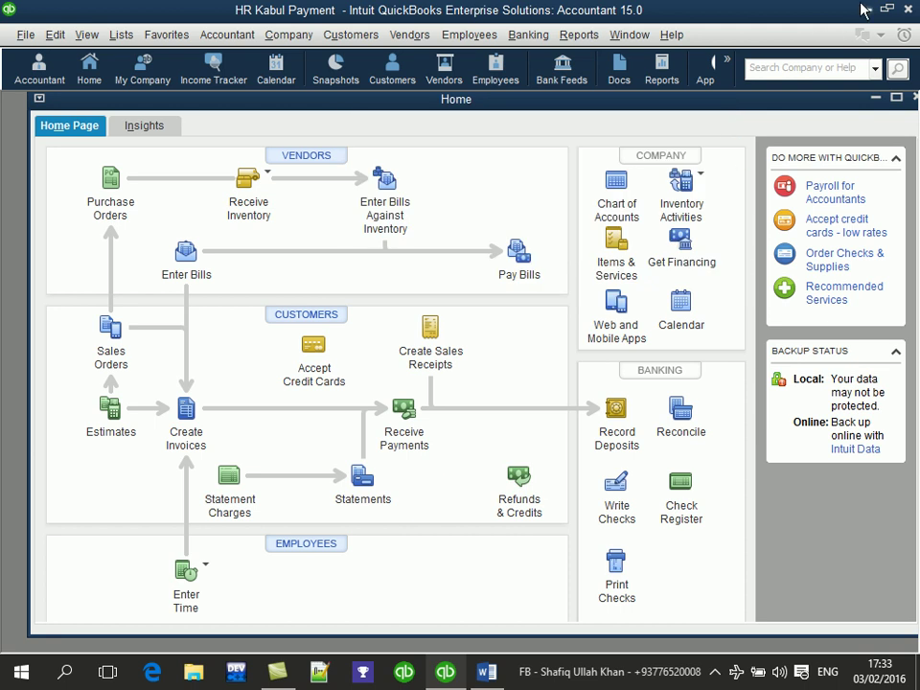
key(alt+Tab)
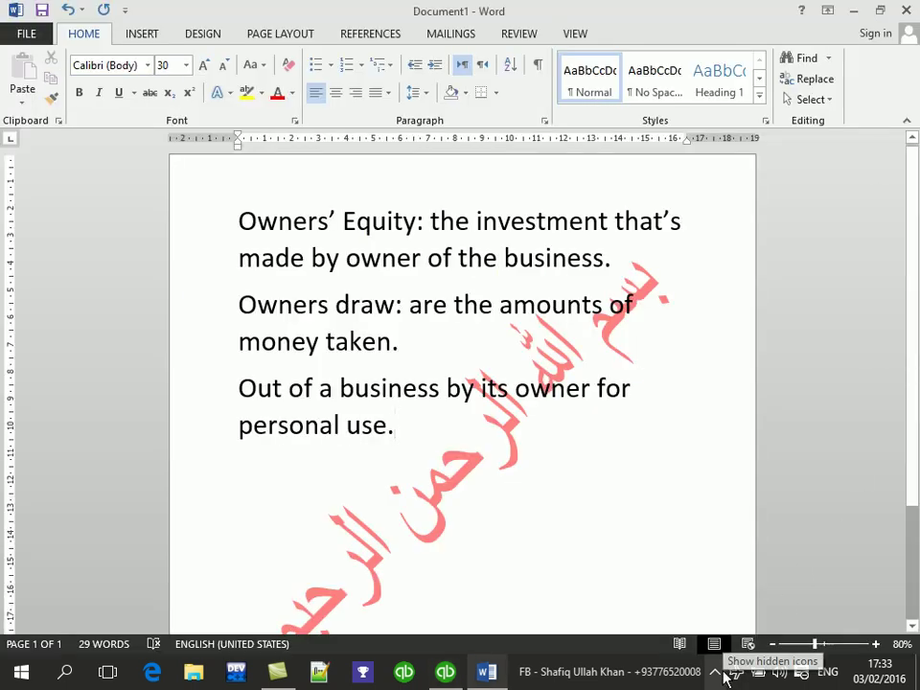